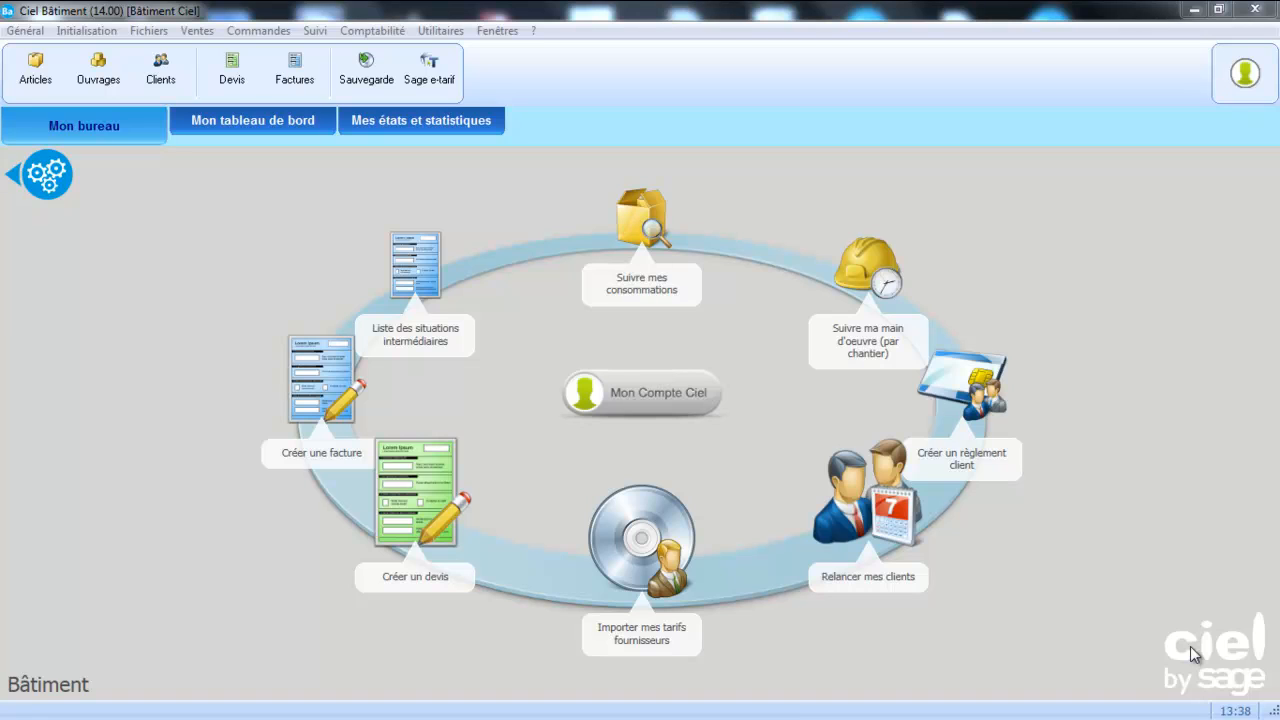
# Step: Open the Suppléments des fiches settings, examine which file types can take additional fields, and close them
pyautogui.click(78, 33)
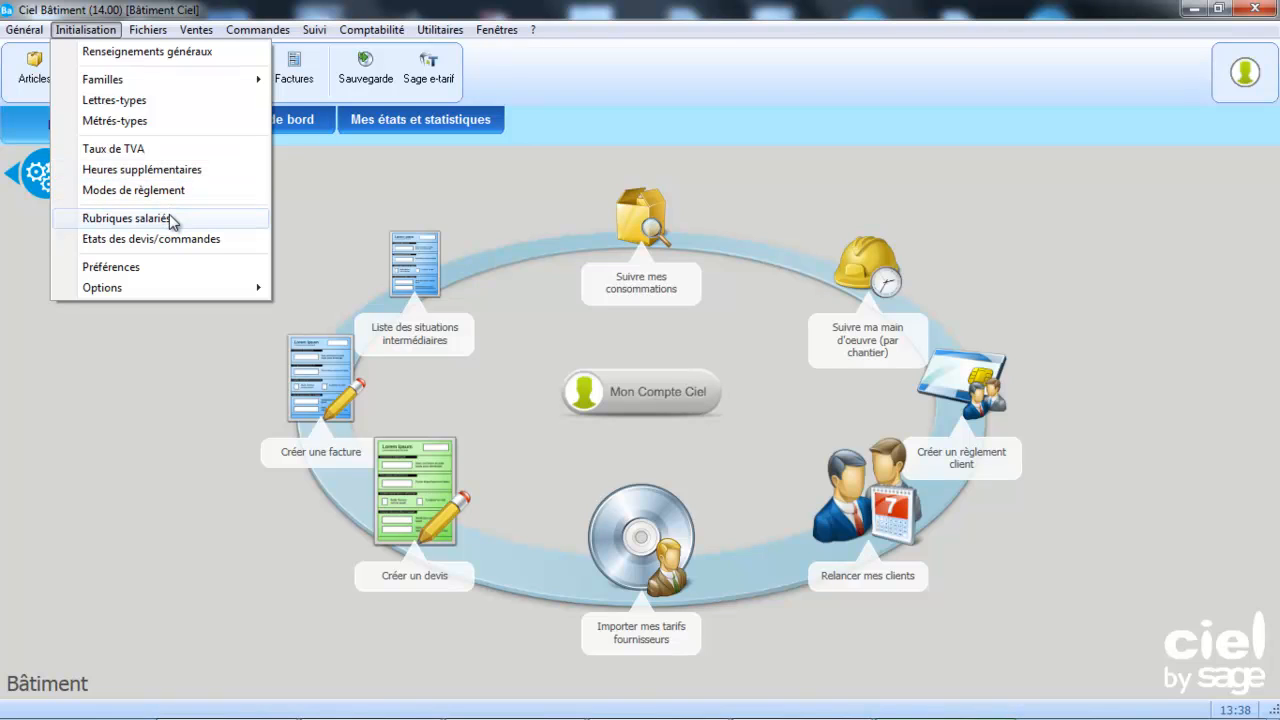
pyautogui.moveTo(140, 294)
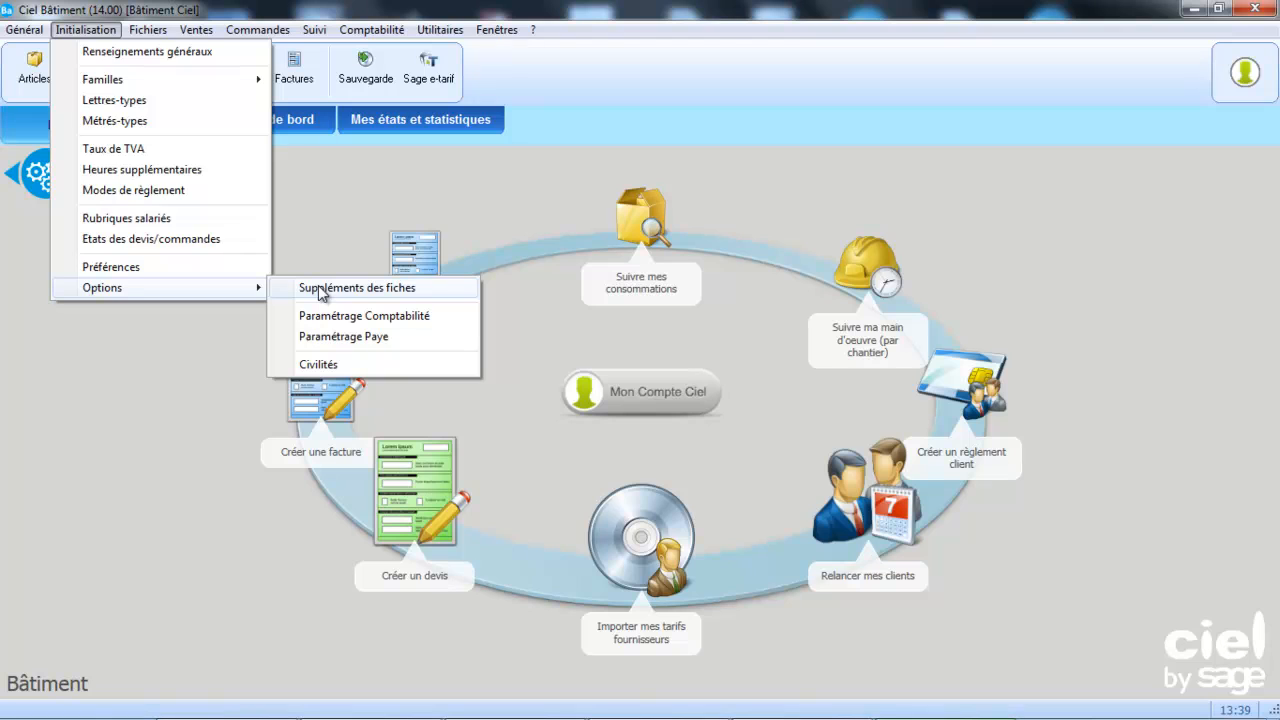
pyautogui.click(356, 288)
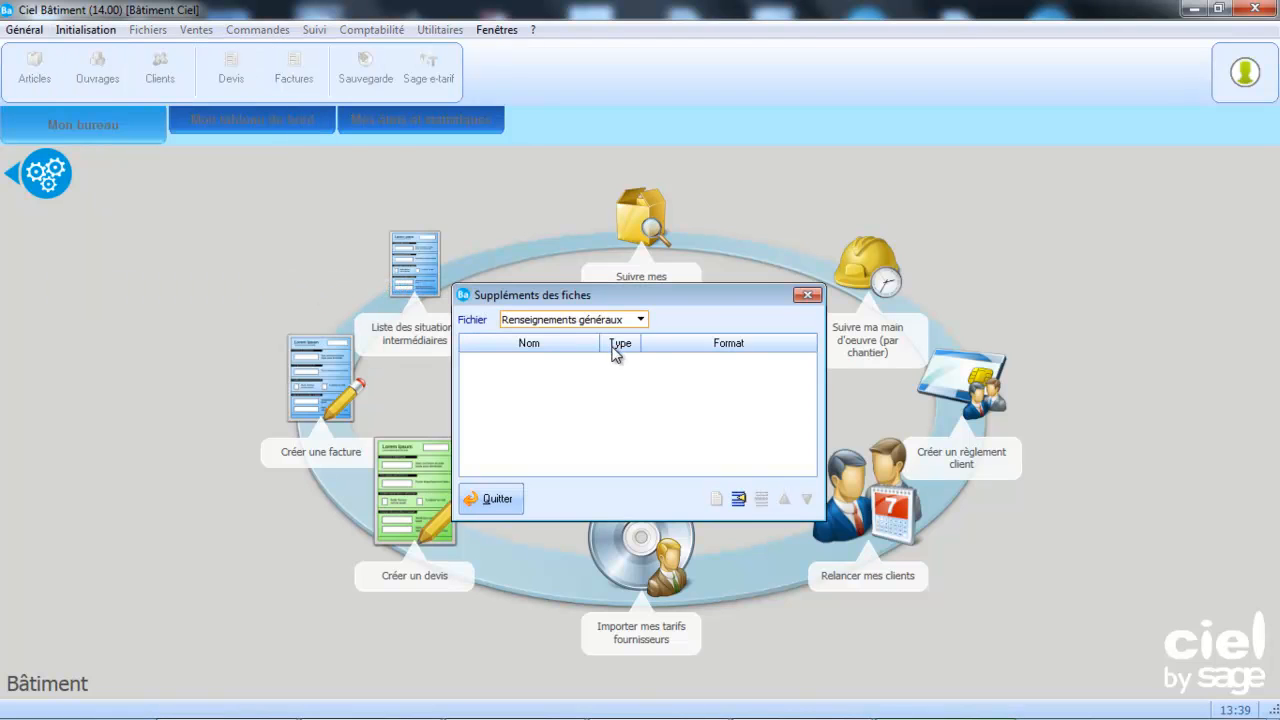
pyautogui.click(642, 320)
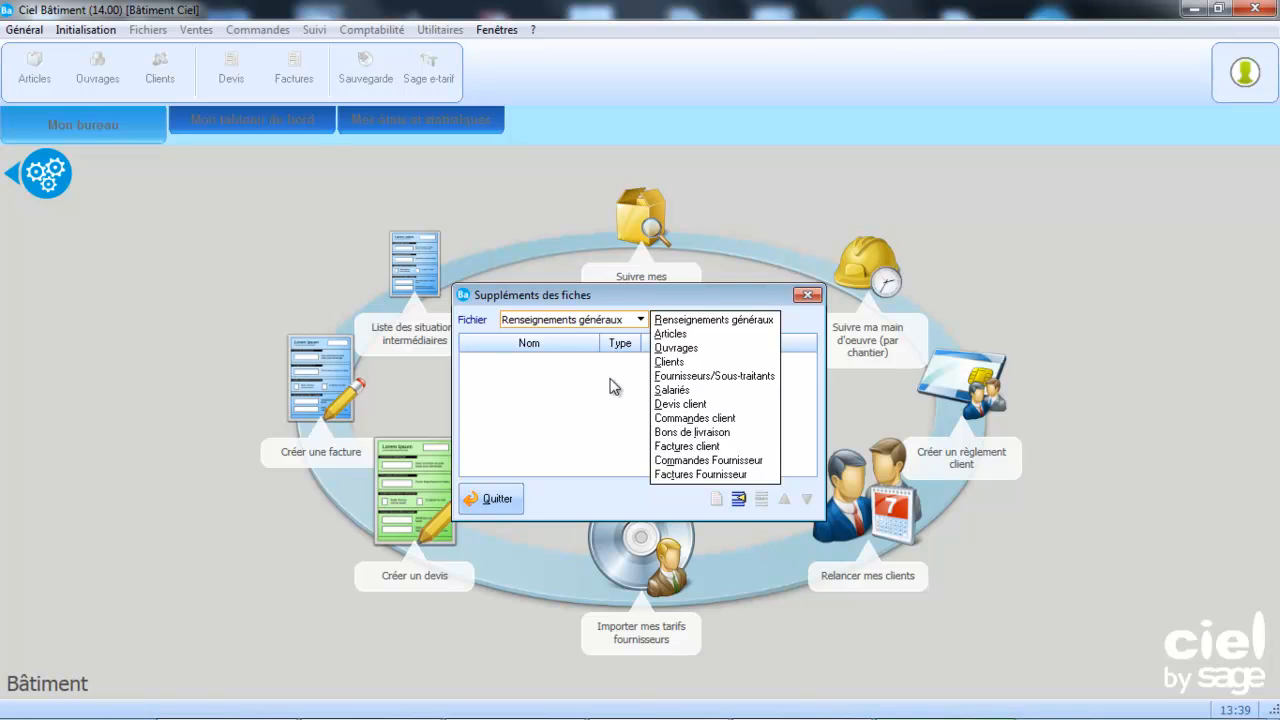
pyautogui.click(807, 295)
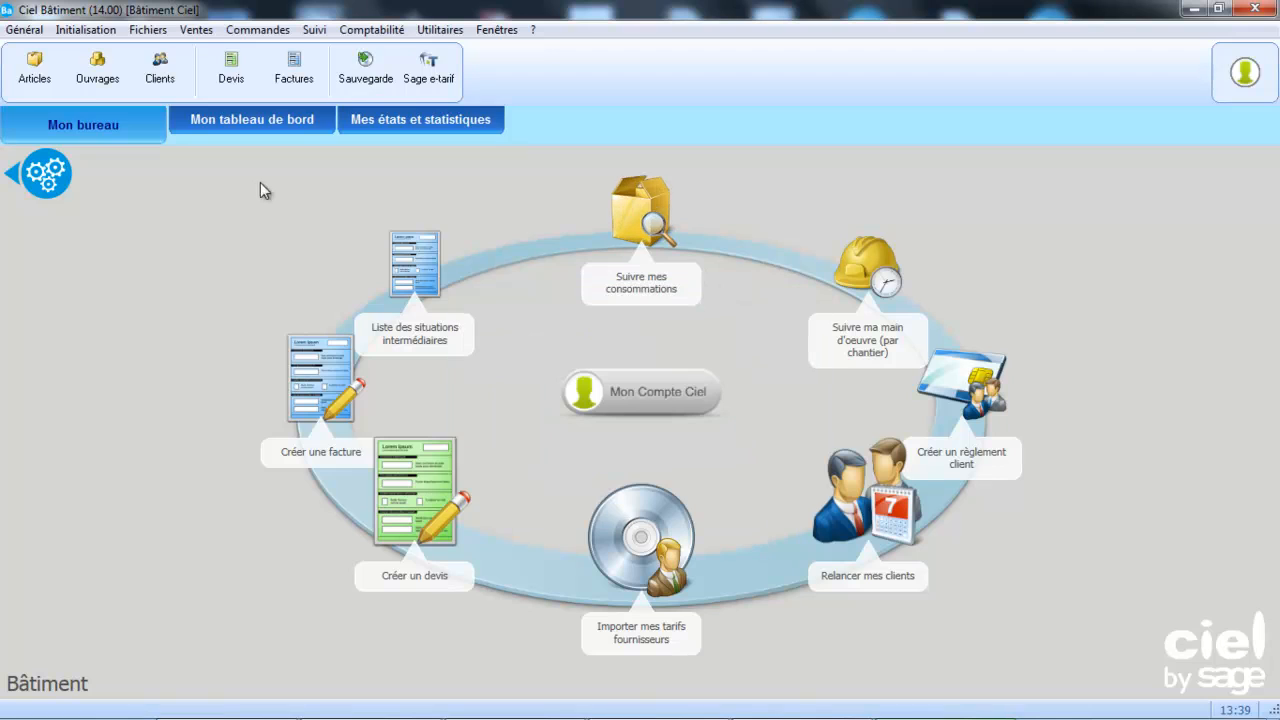
# Step: Open the Paramétrage Comptabilité settings and choose Ciel Compta. as the accounting software
pyautogui.click(100, 31)
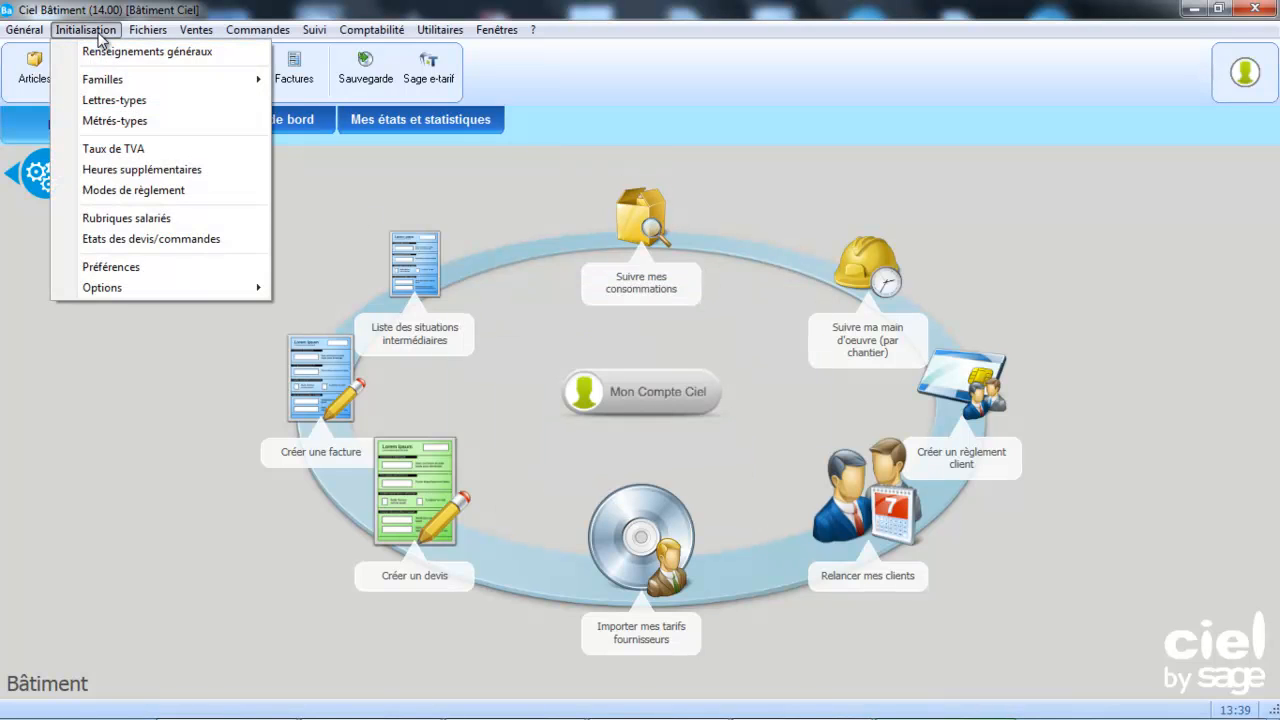
pyautogui.moveTo(131, 290)
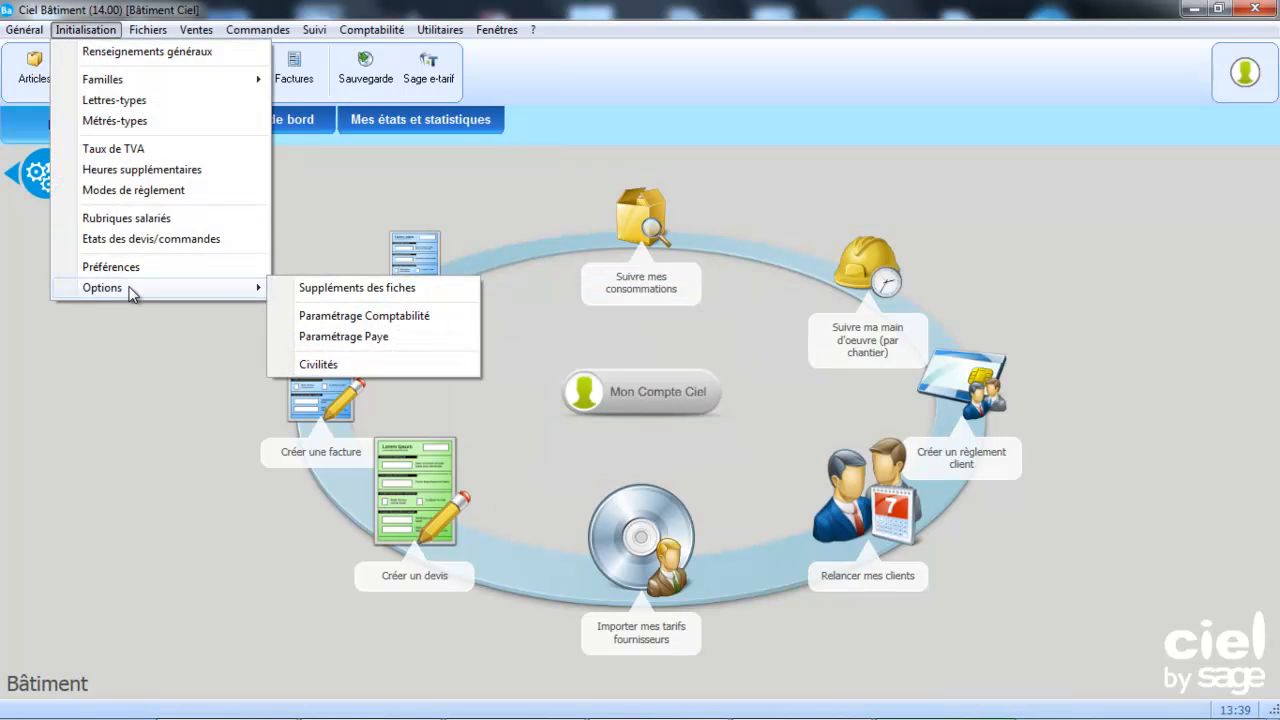
pyautogui.click(333, 315)
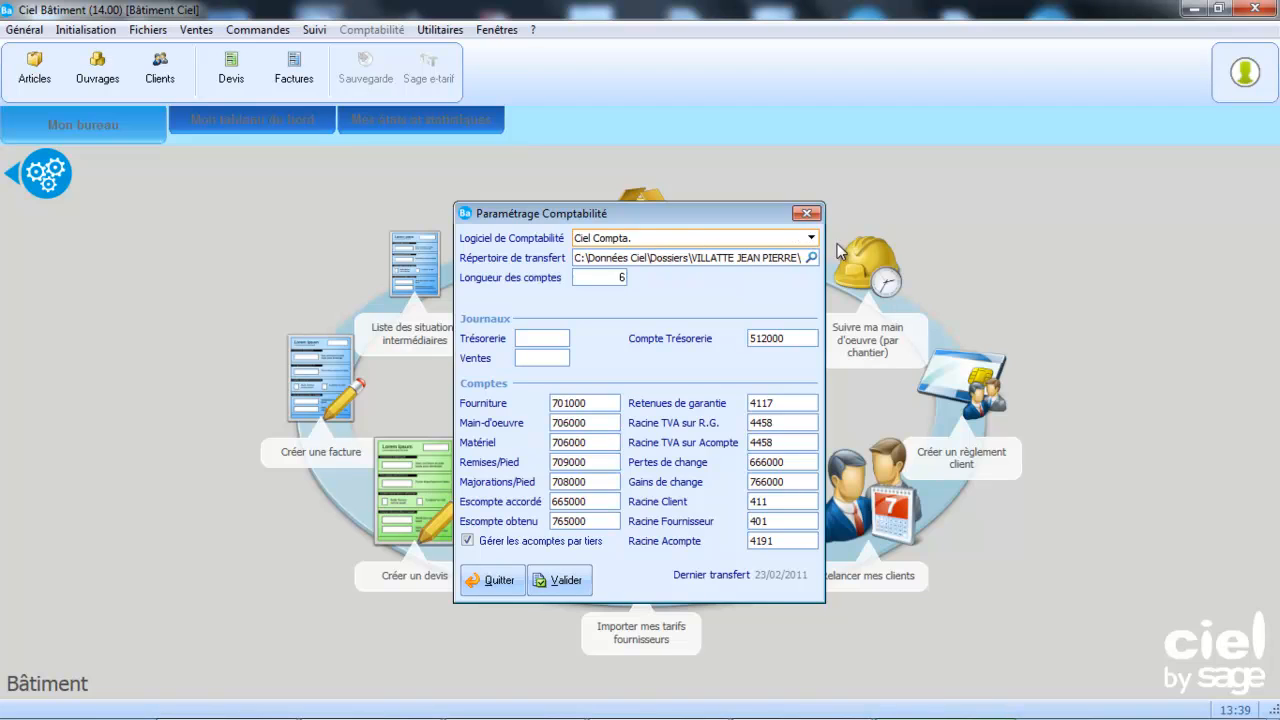
pyautogui.click(811, 238)
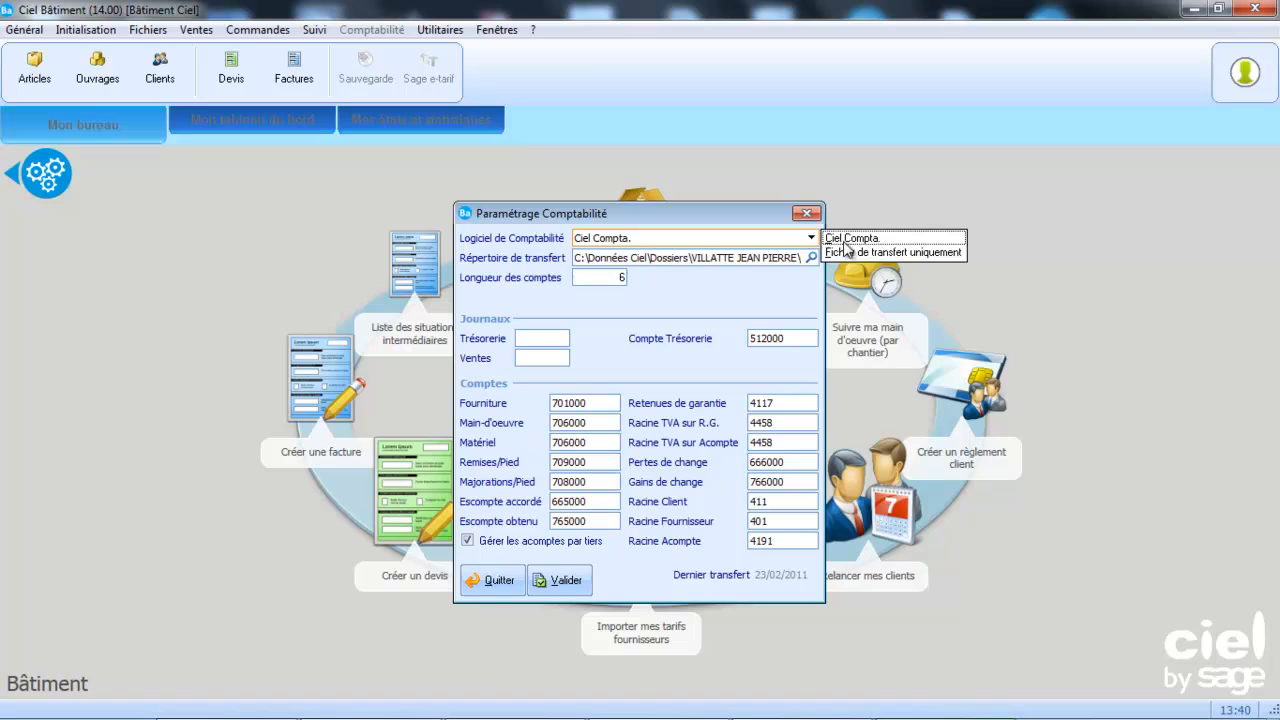
pyautogui.click(851, 239)
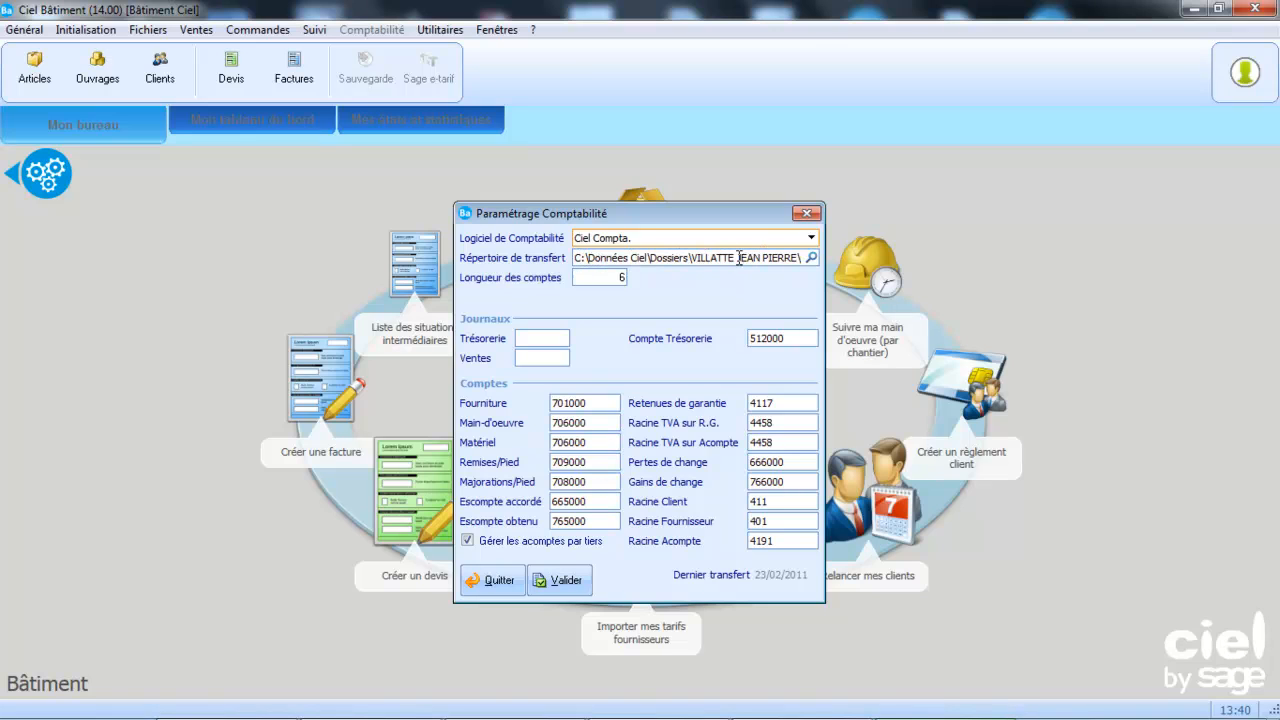
# Step: Set the Trésorerie journal to BQ and the Ventes journal to VT, and save the accounting settings
pyautogui.click(556, 338)
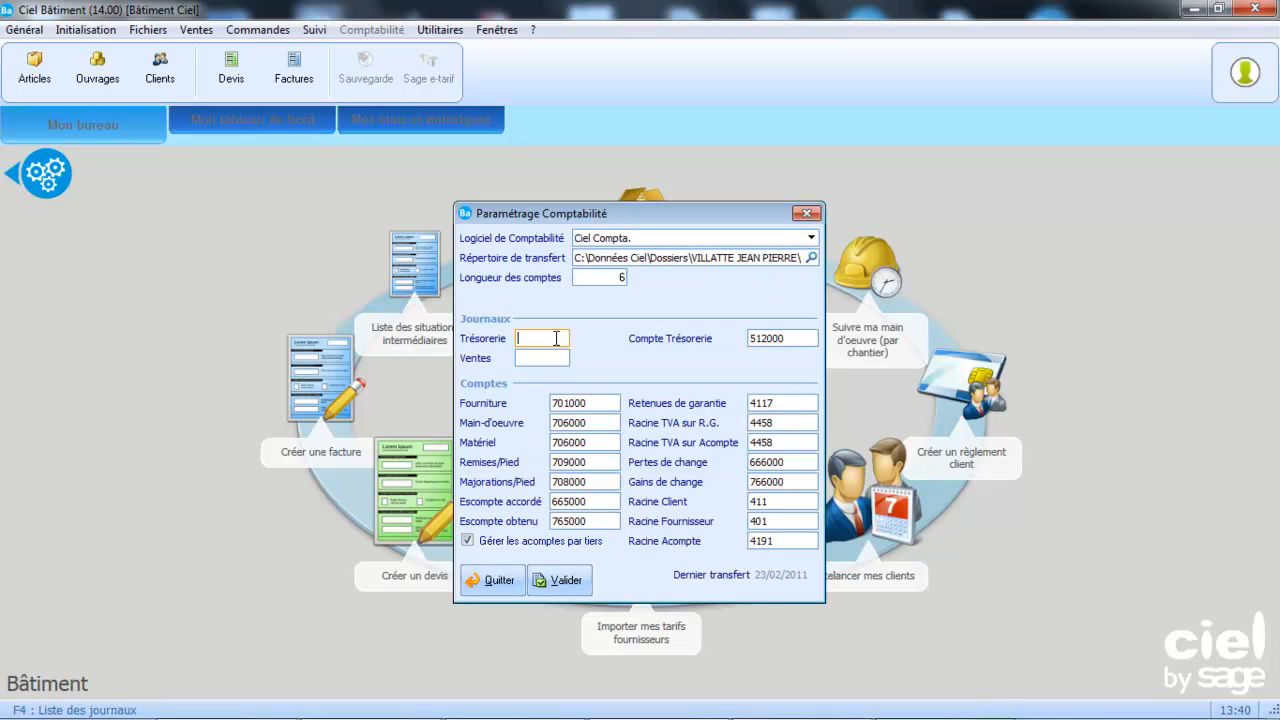
pyautogui.write('BQ')
pyautogui.press('Tab')
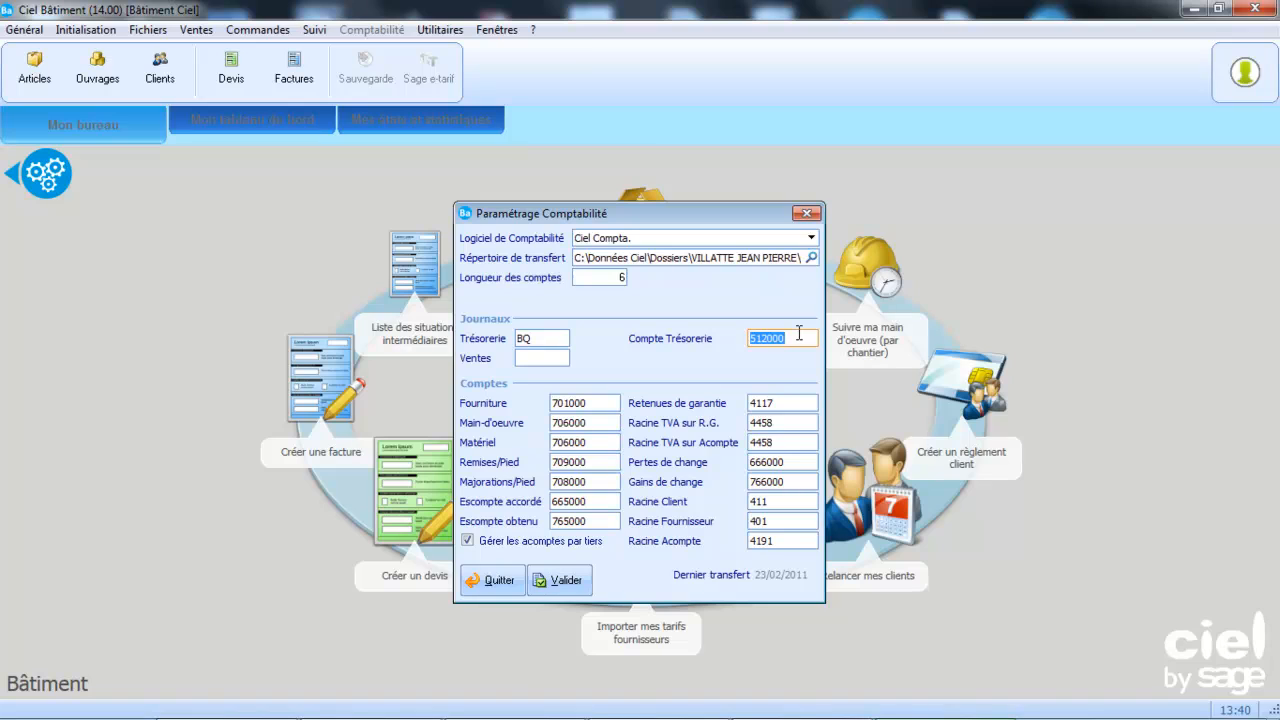
pyautogui.click(529, 358)
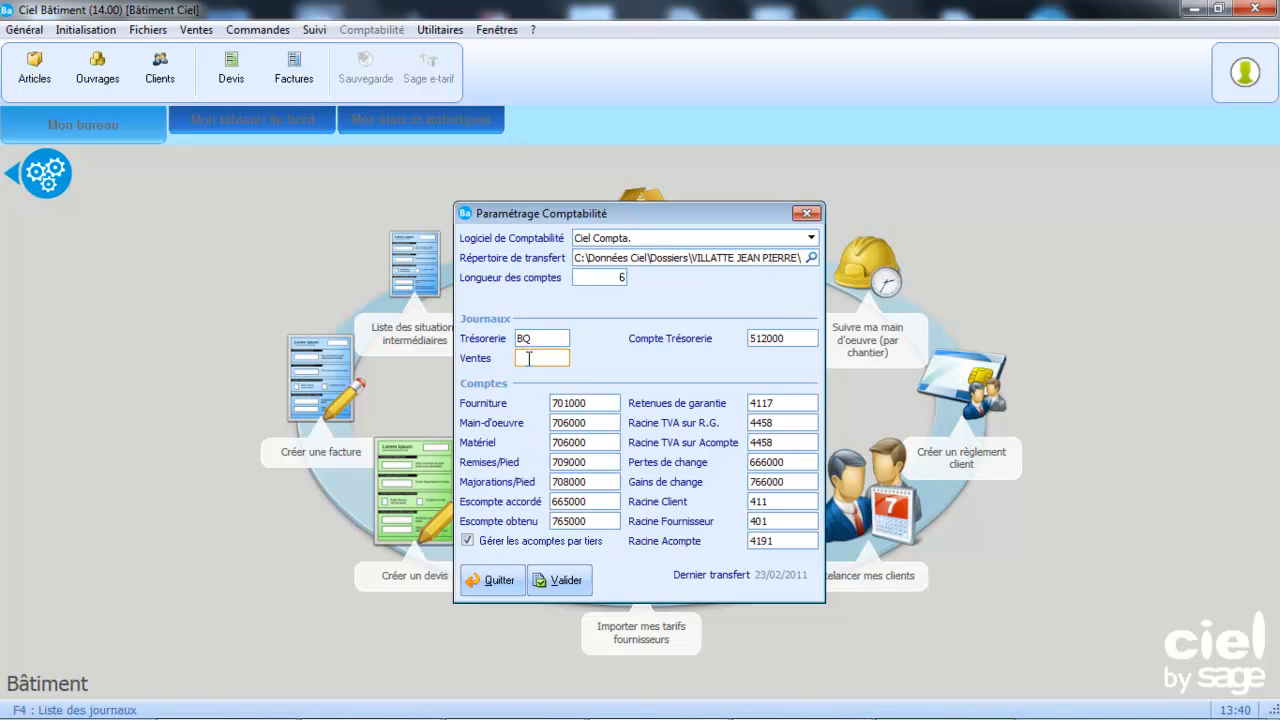
pyautogui.write('VT')
pyautogui.press('Tab')
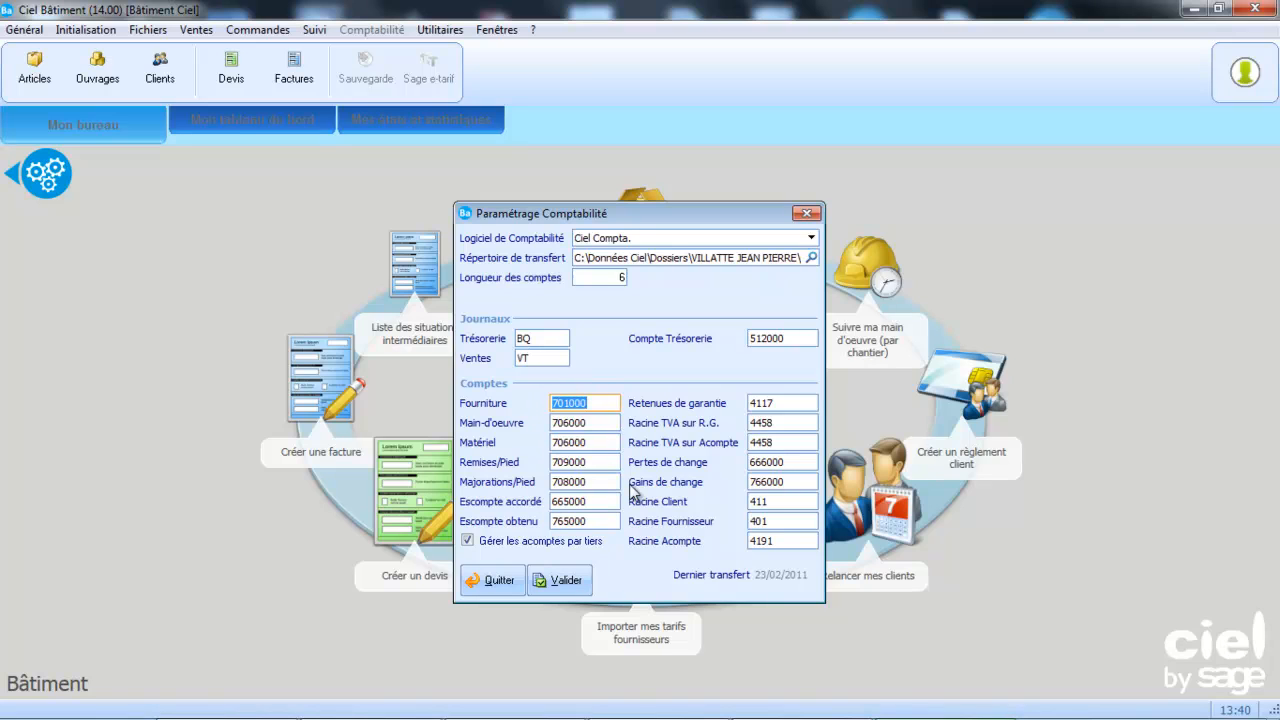
pyautogui.click(570, 440)
pyautogui.click(566, 580)
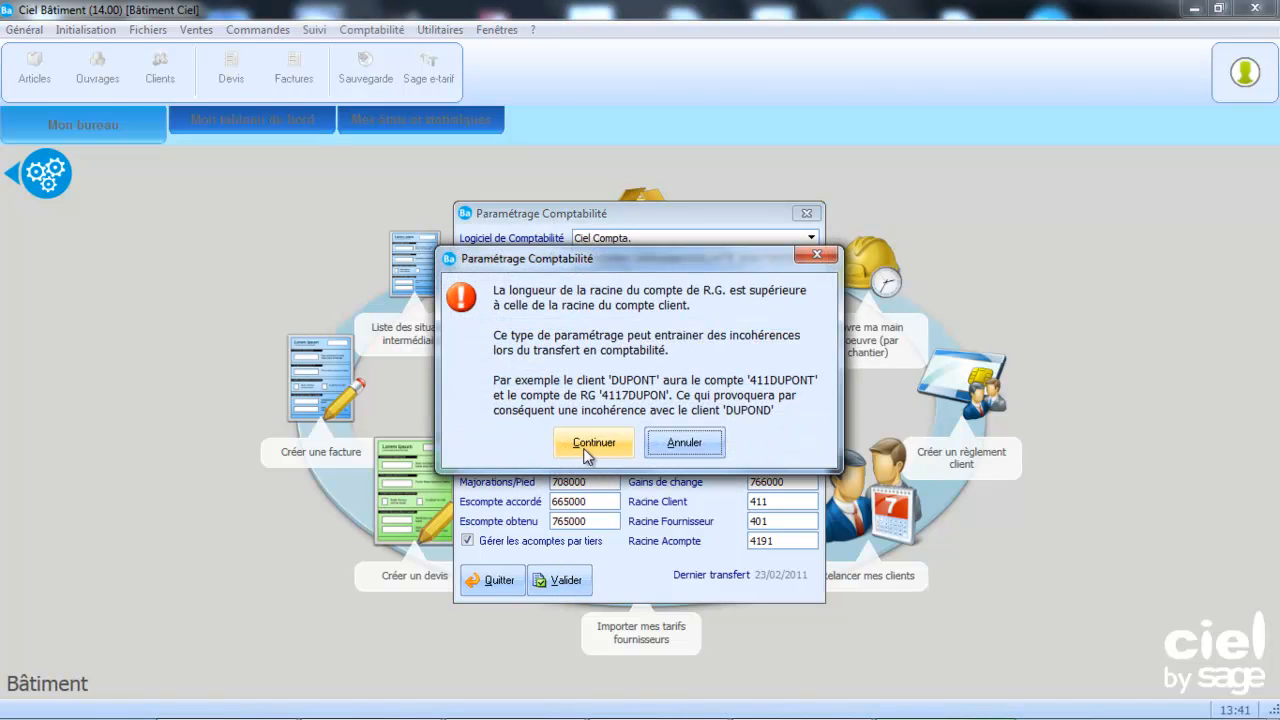
pyautogui.click(585, 446)
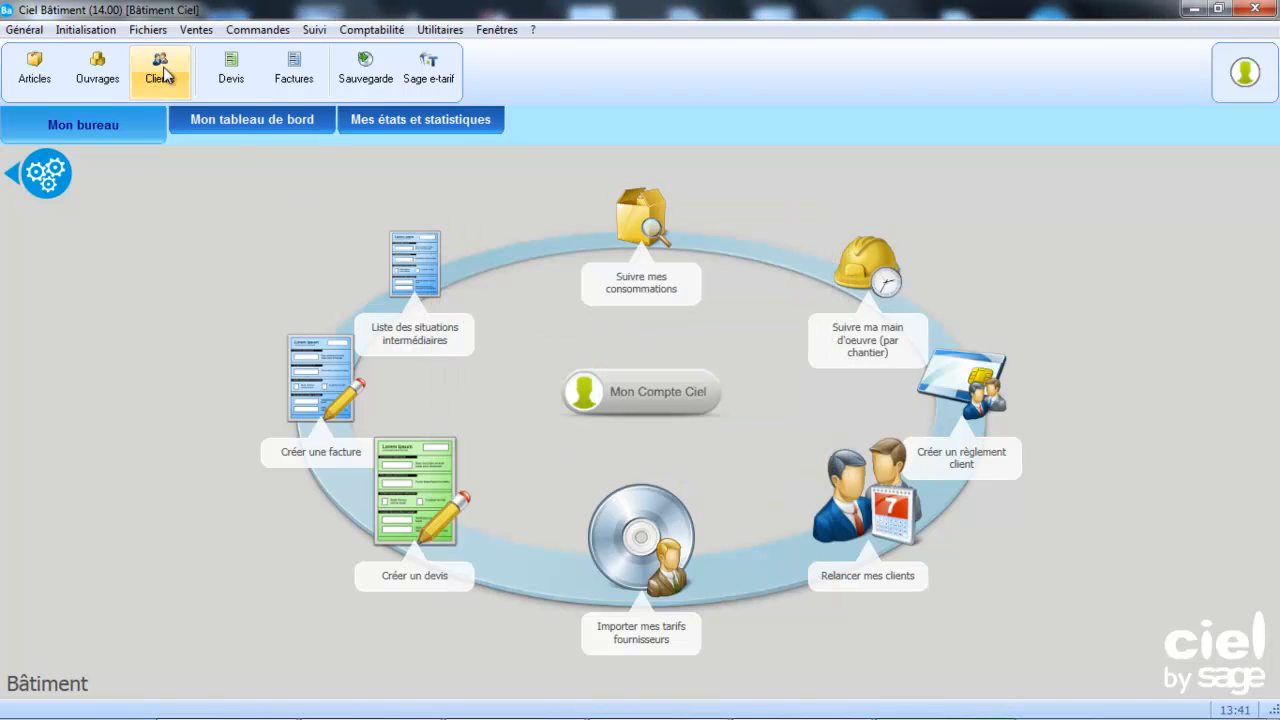
# Step: Open the Paramétrage Paye settings, review the payroll folder and hour-type fields, and close them without changes
pyautogui.click(95, 33)
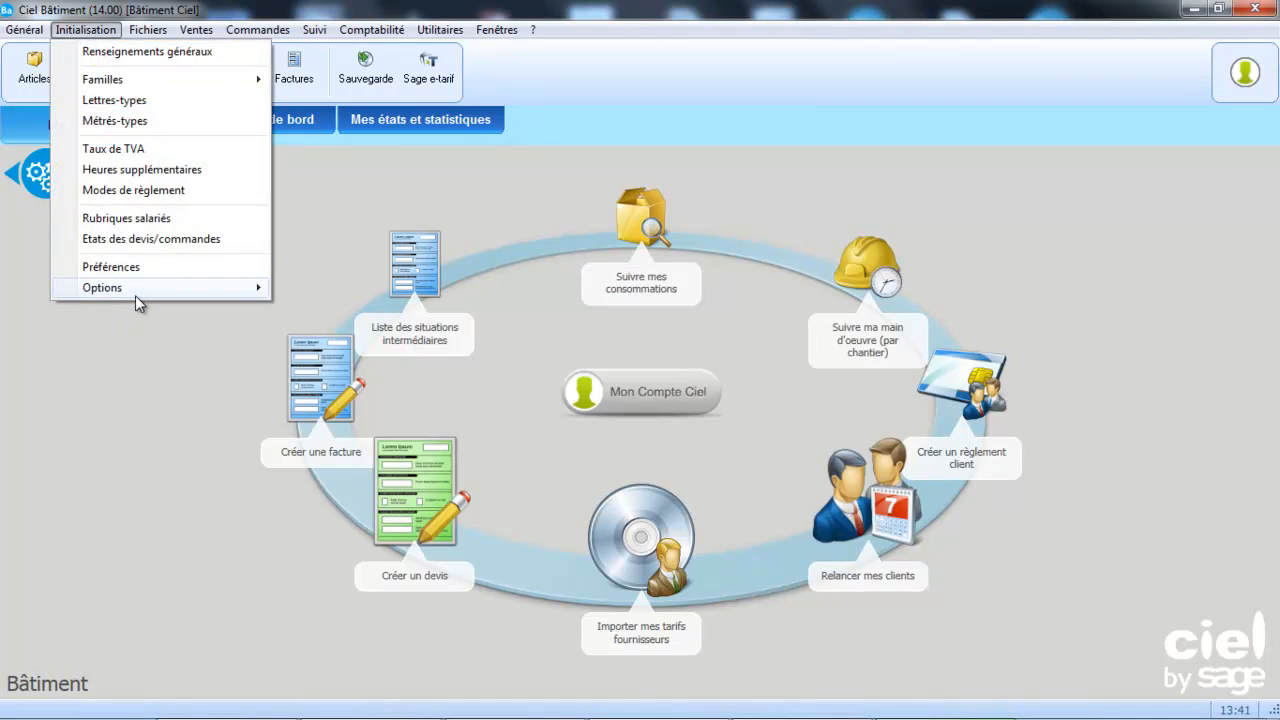
pyautogui.moveTo(135, 294)
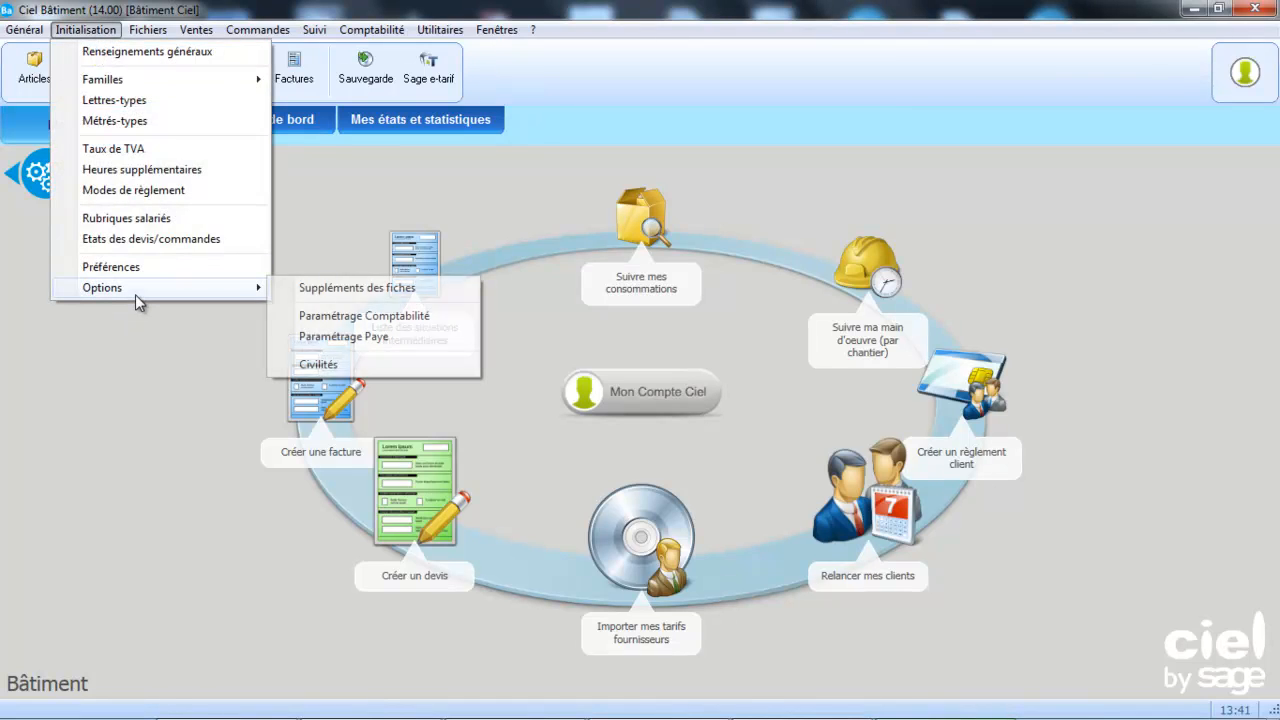
pyautogui.click(341, 337)
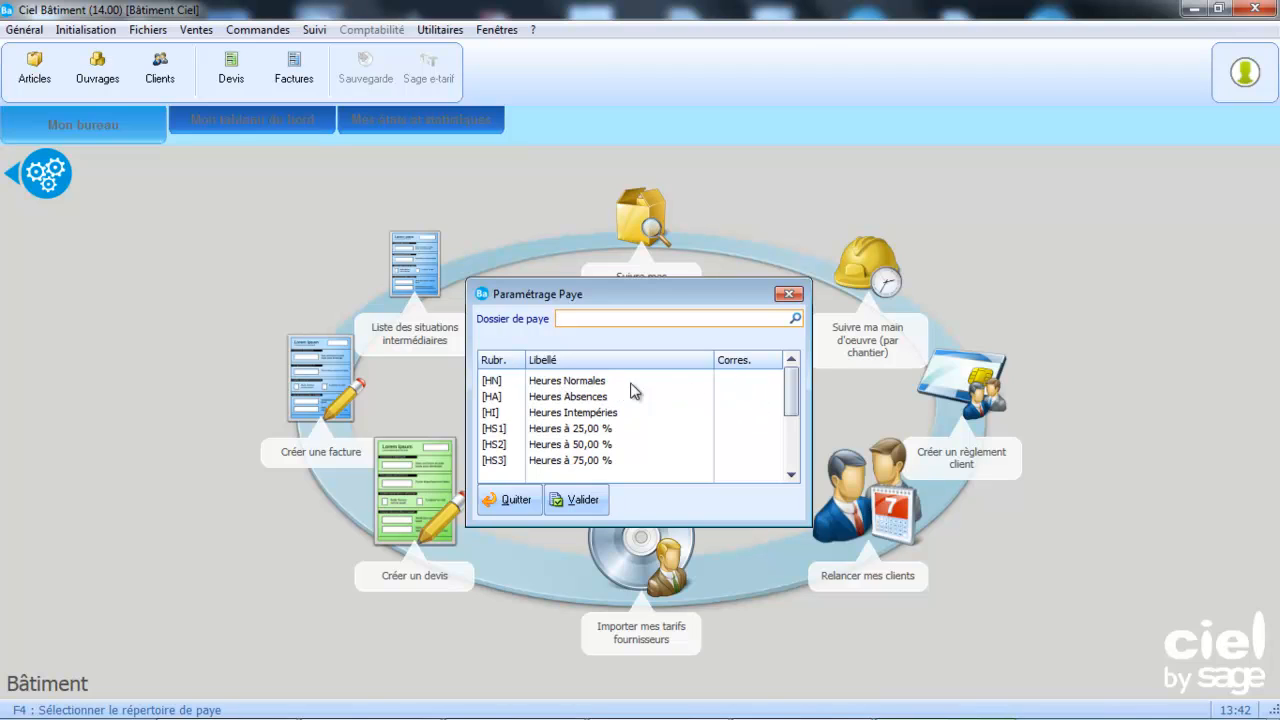
pyautogui.click(506, 503)
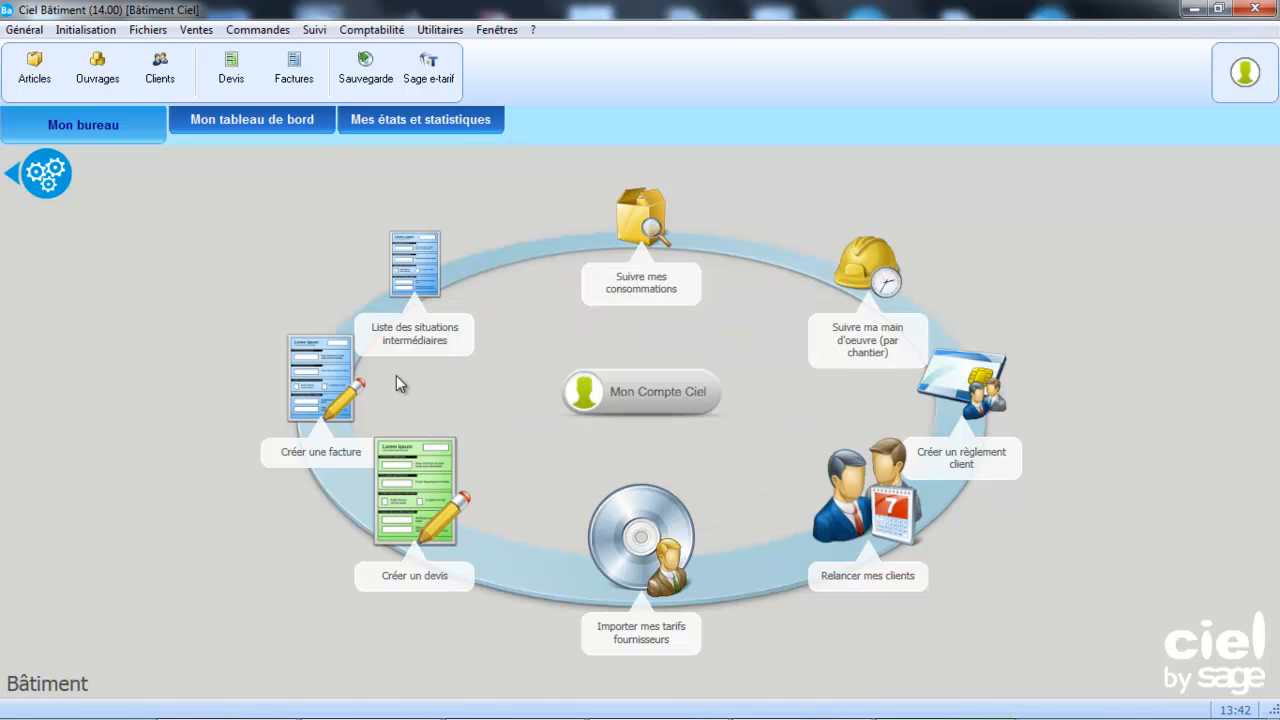
# Step: Review the status labels defined for quotes and orders in Etats des devis/commandes, and close the window
pyautogui.click(78, 35)
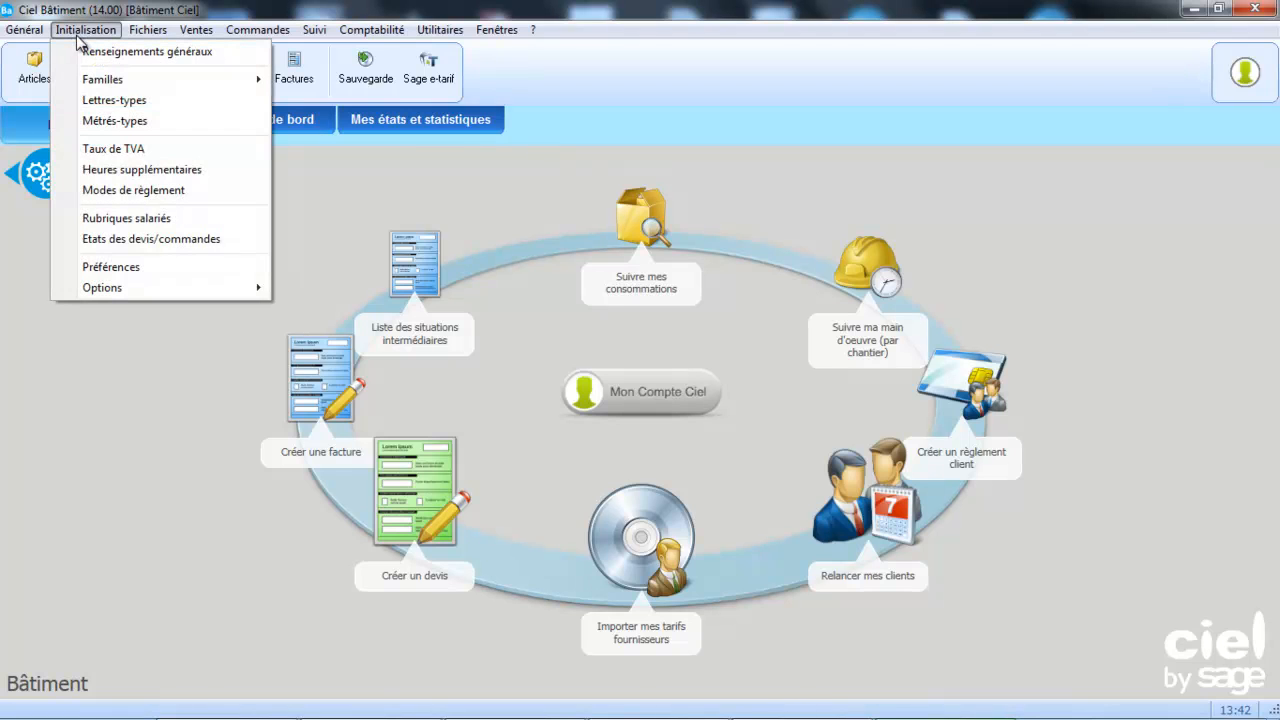
pyautogui.click(103, 241)
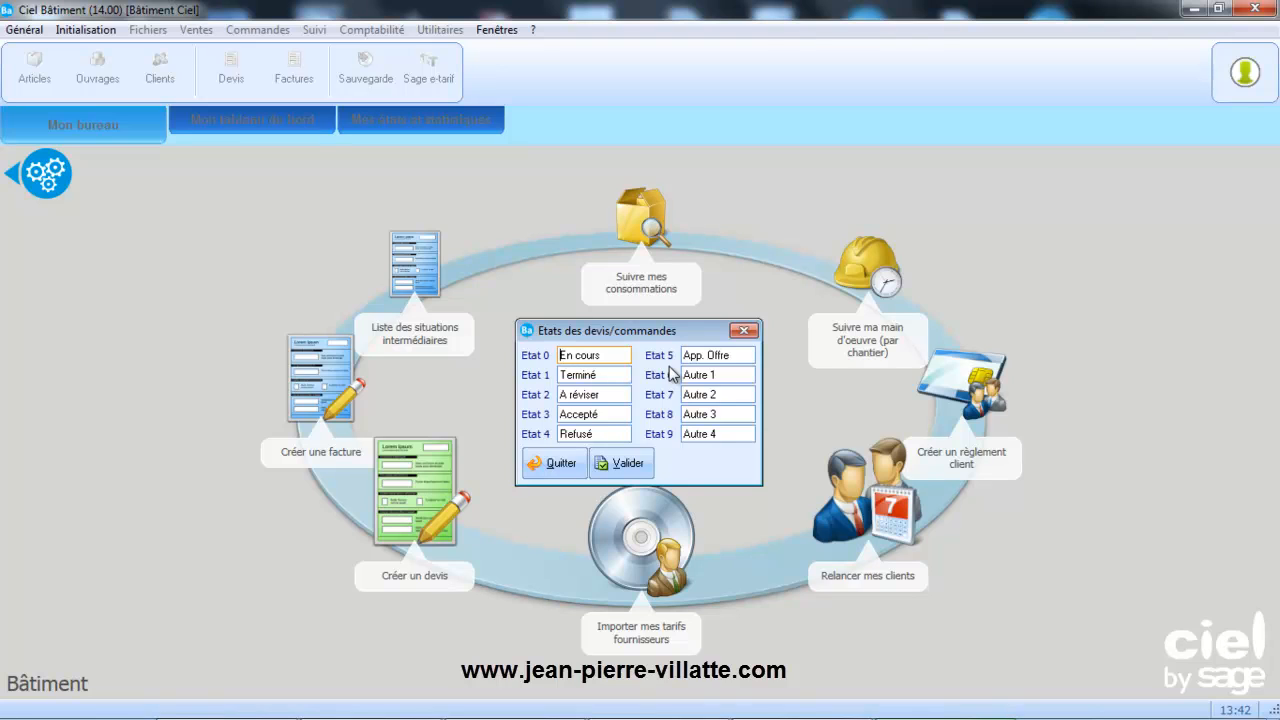
pyautogui.click(744, 331)
# Step: Create a new payment method with code 004 and the label "Chèque à 30 jours fin de mois"
pyautogui.click(98, 37)
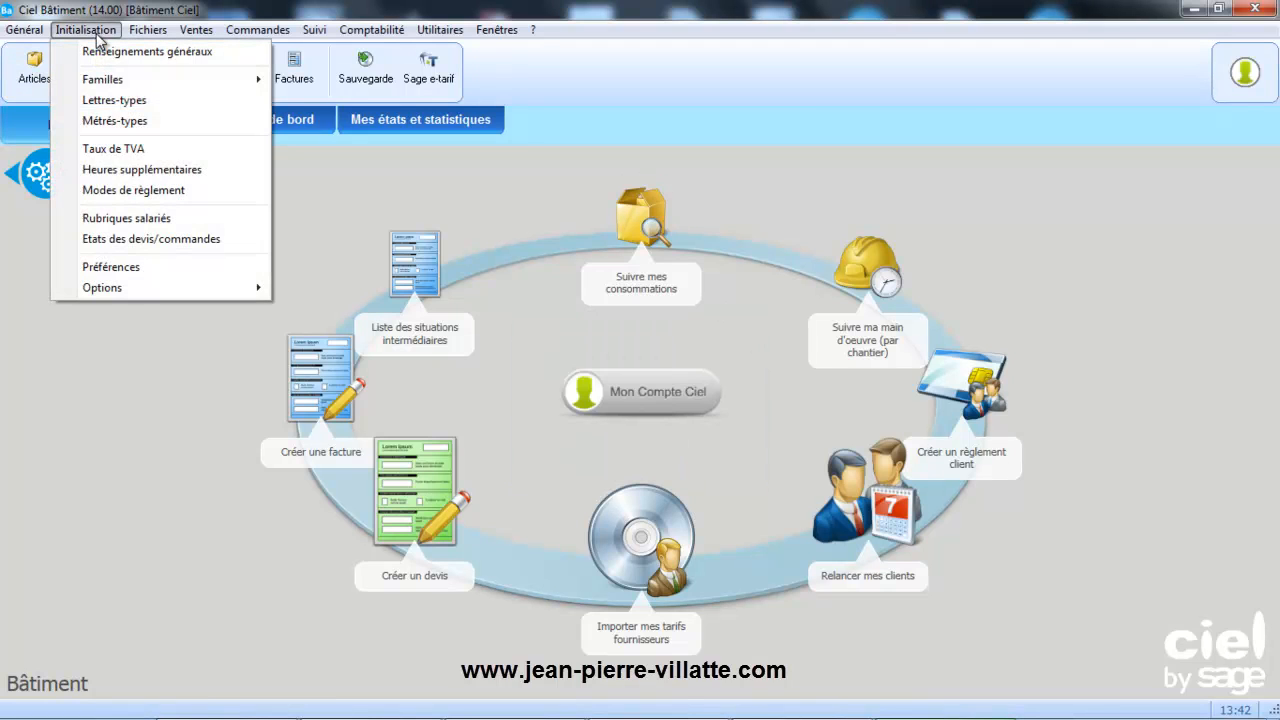
pyautogui.click(114, 192)
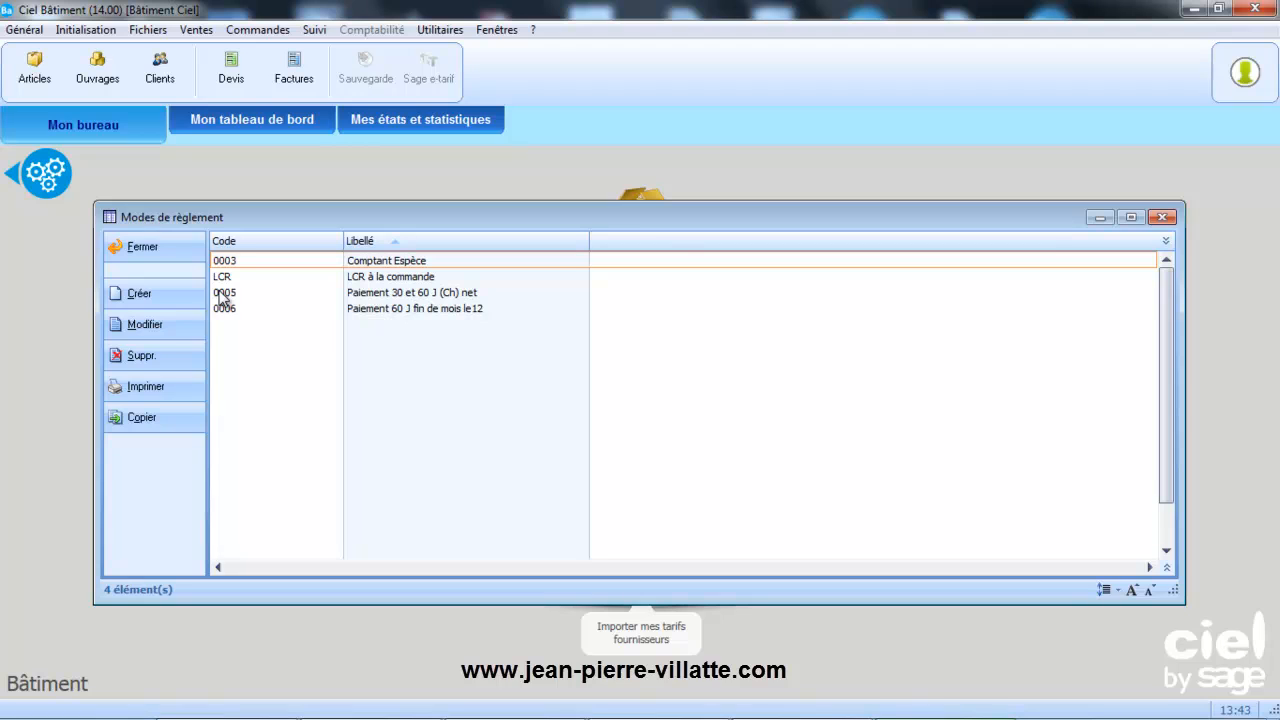
pyautogui.click(177, 298)
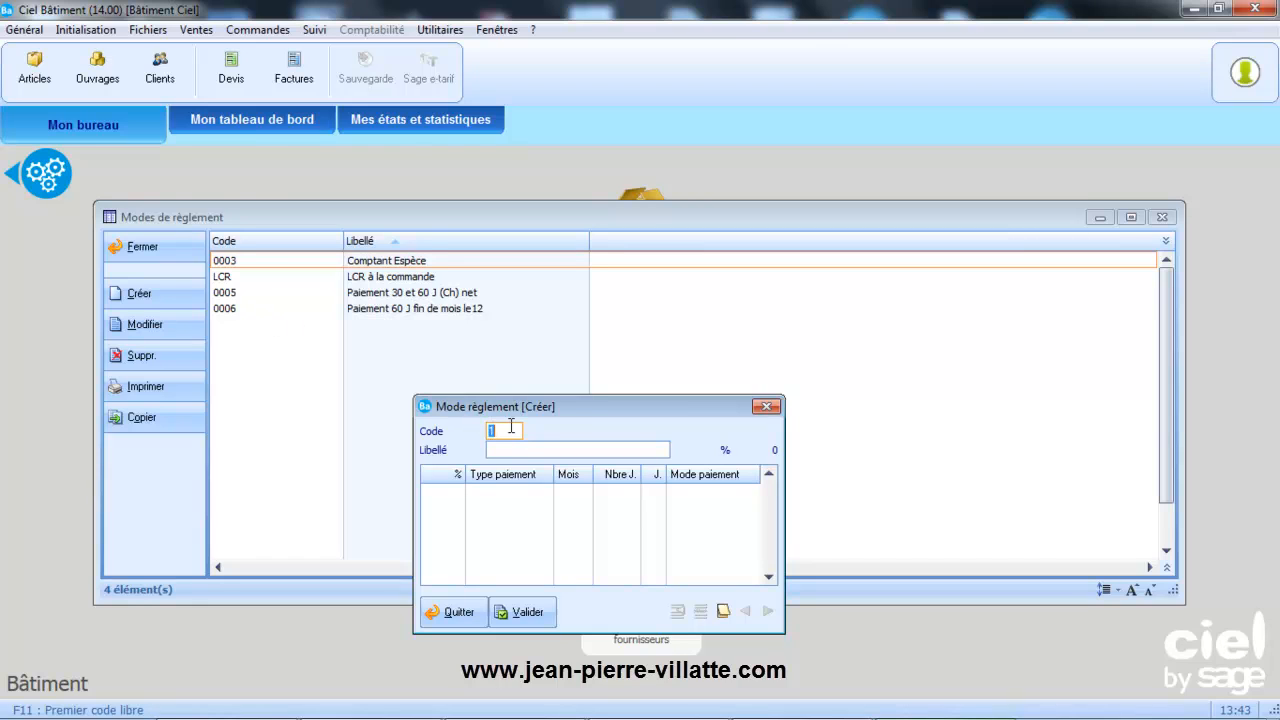
pyautogui.write('004')
pyautogui.press('Tab')
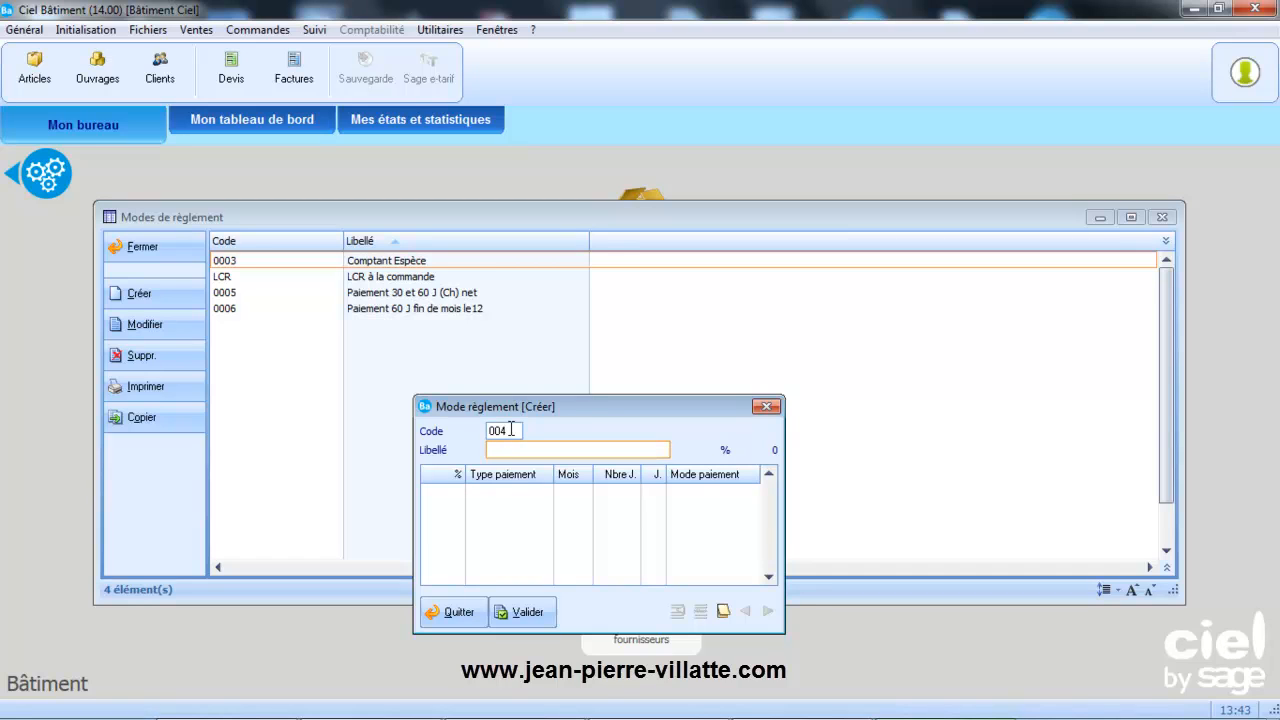
pyautogui.write('Chèque à 30 jours fin de mois')
pyautogui.press('Tab')
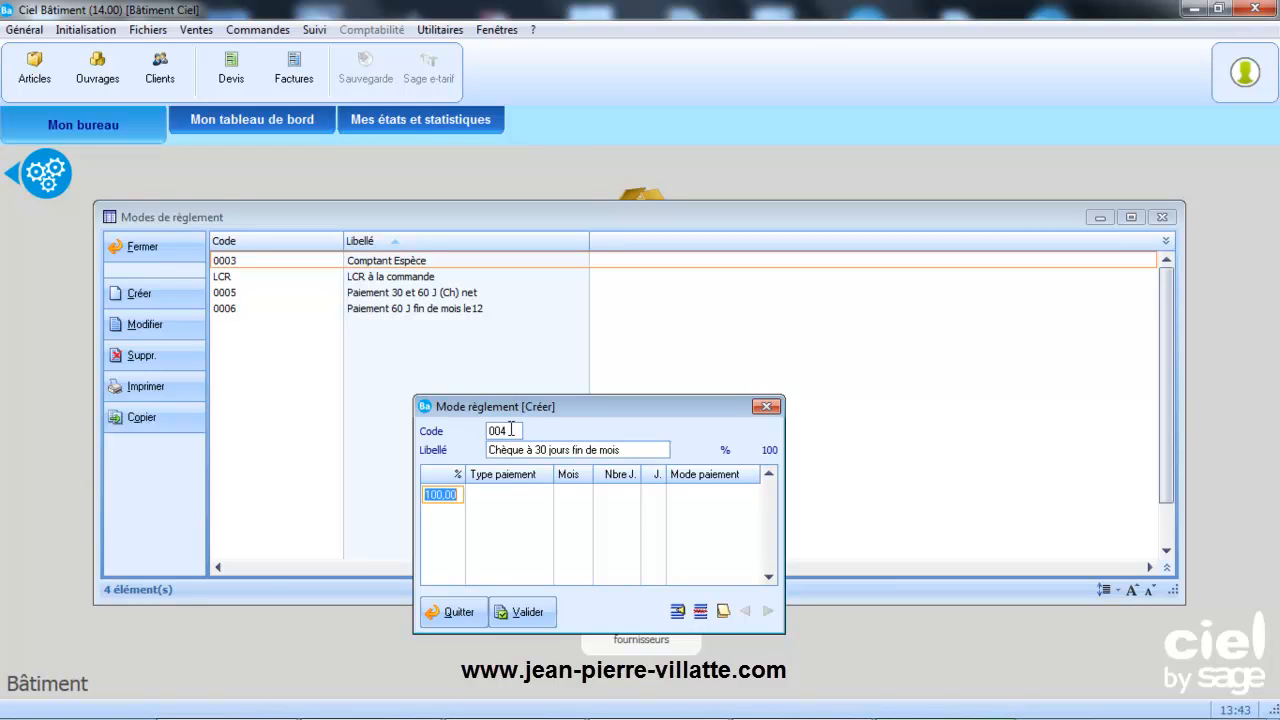
# Step: Set the payment method's line to Fin de Mois with 30 days, save it, and close the payment methods list
pyautogui.click(488, 494)
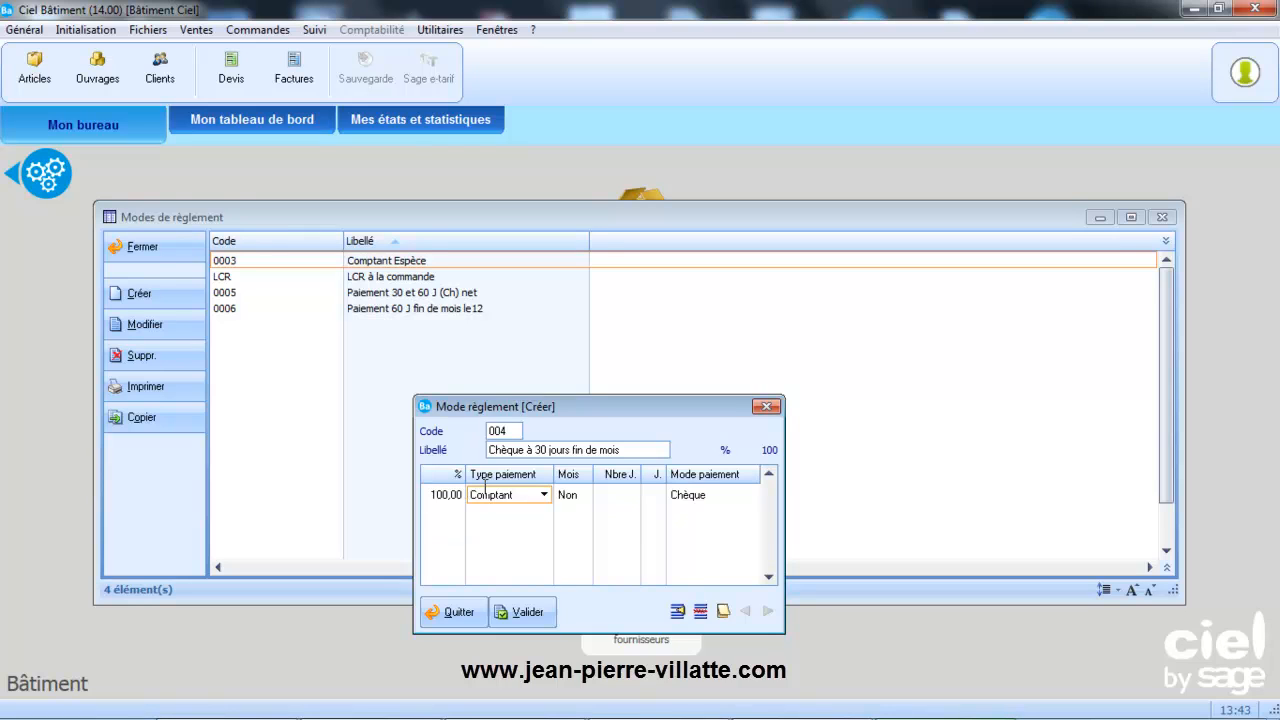
pyautogui.click(545, 496)
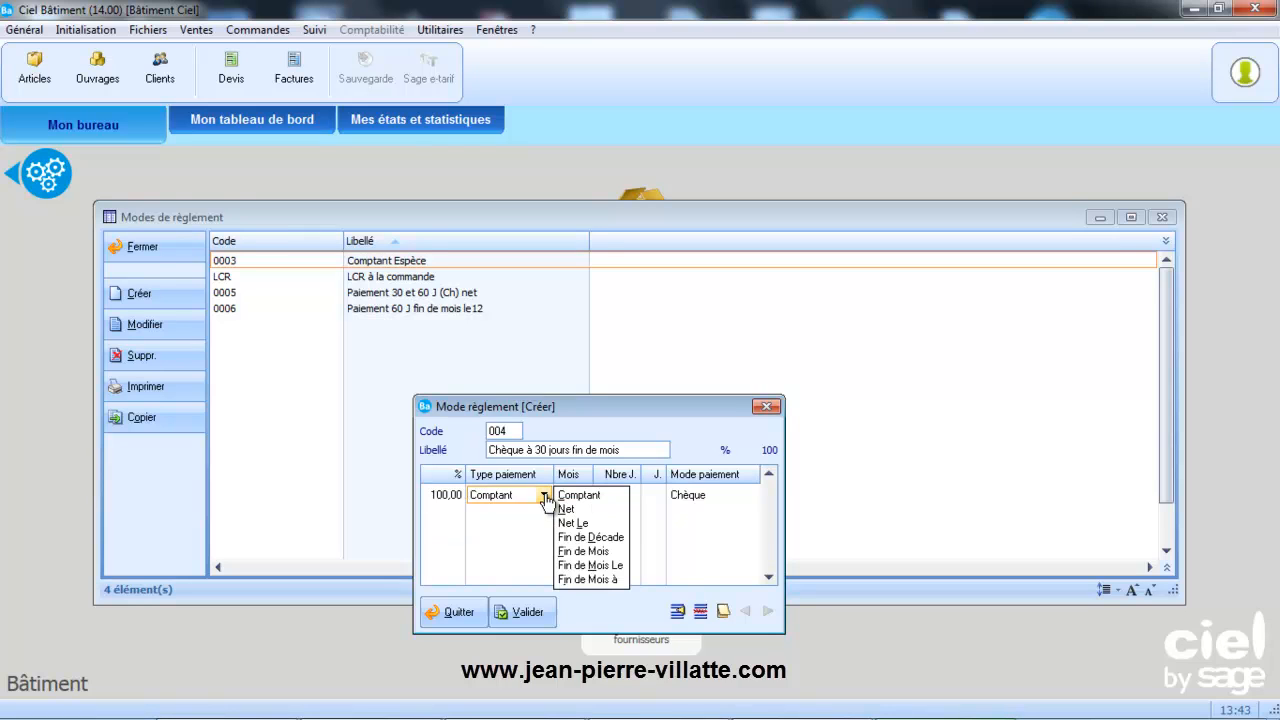
pyautogui.click(618, 551)
pyautogui.click(621, 495)
pyautogui.write('30')
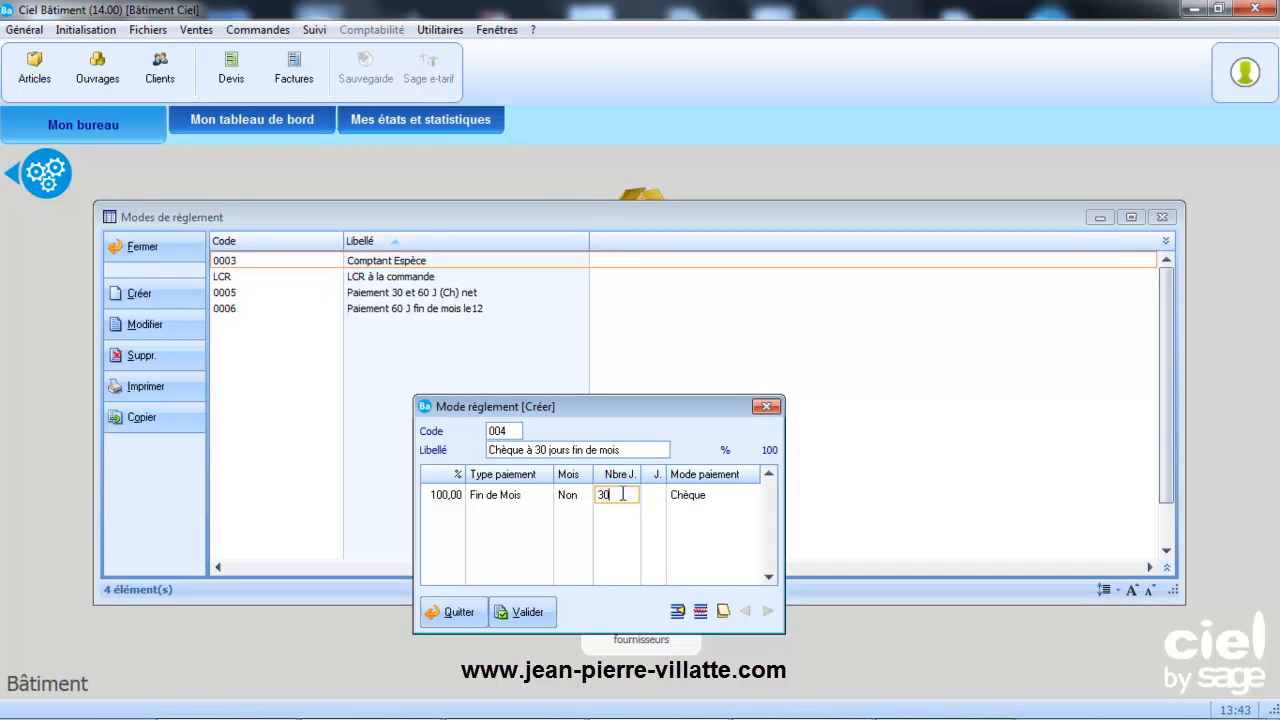
pyautogui.press('Tab')
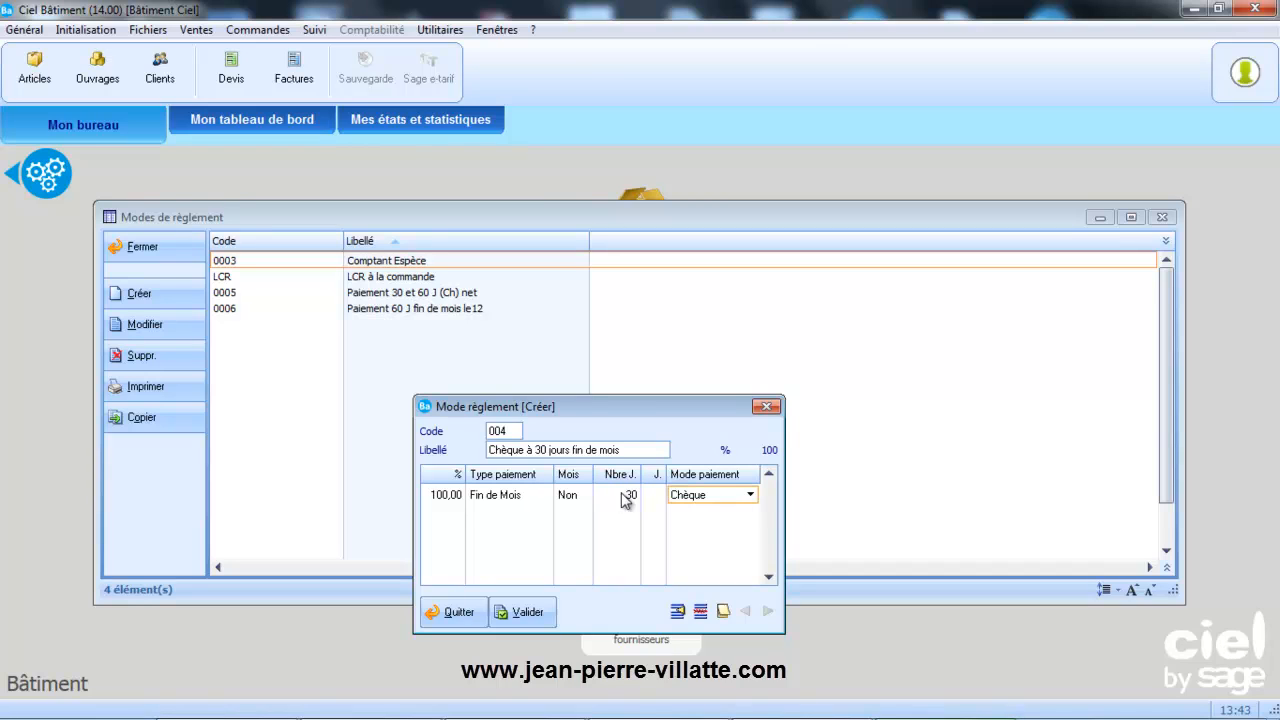
pyautogui.click(527, 612)
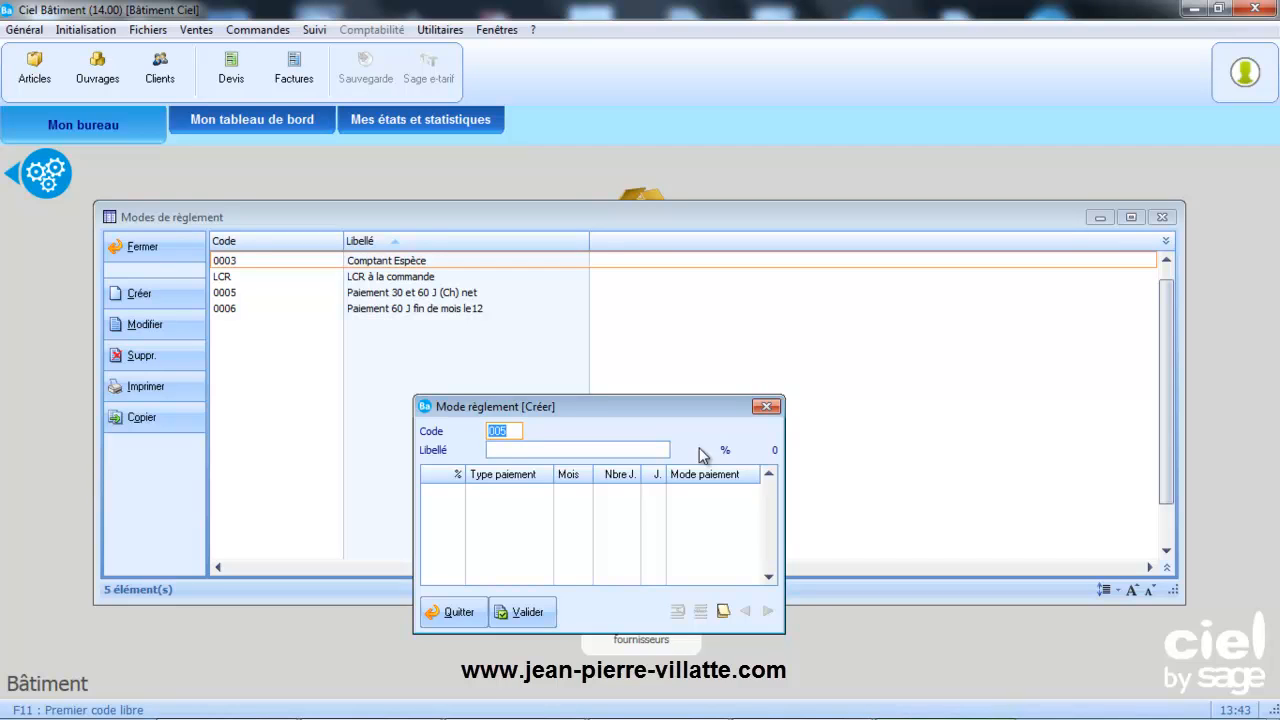
pyautogui.click(772, 411)
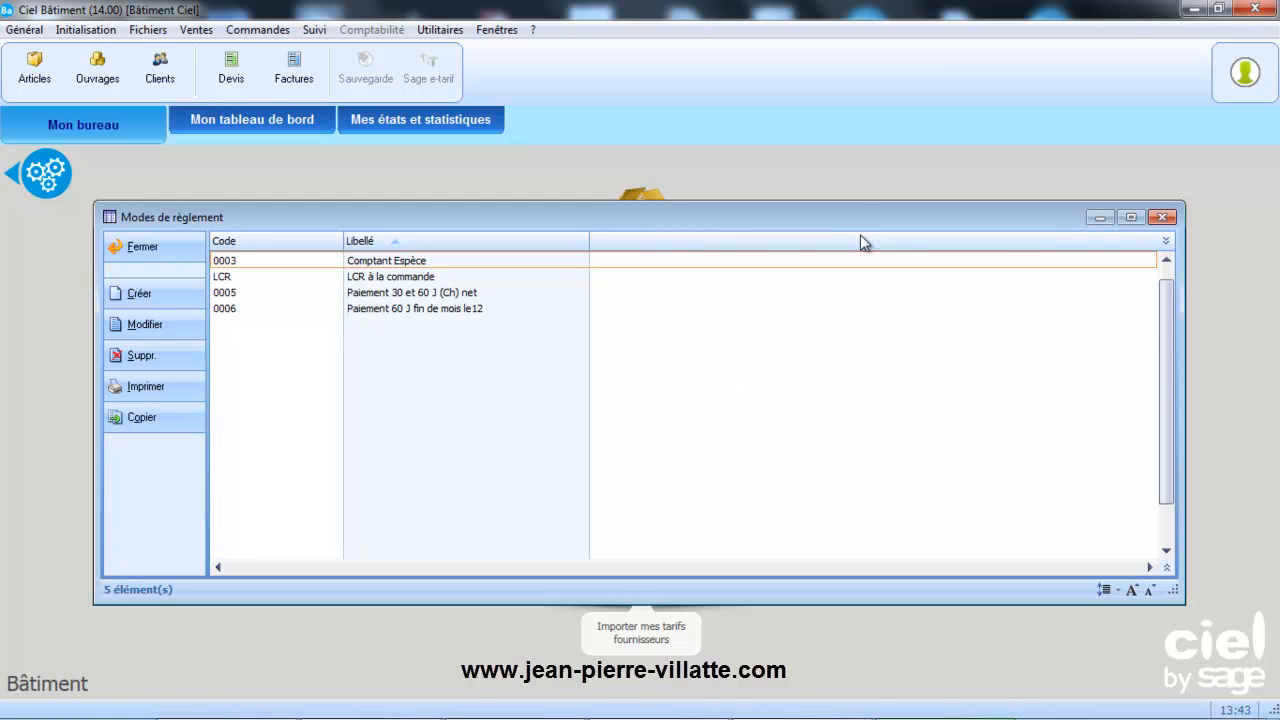
pyautogui.click(1162, 217)
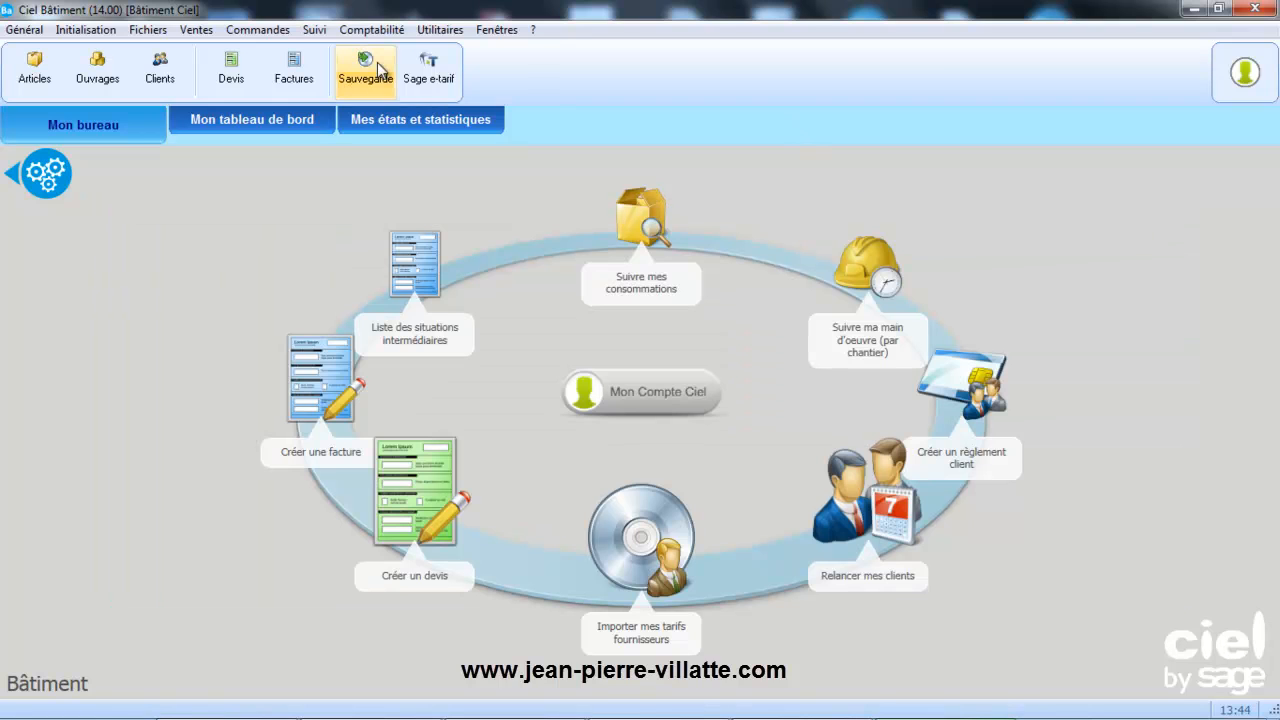
# Step: Review the overtime rates in Heures supplémentaires and close the window without changes
pyautogui.click(90, 31)
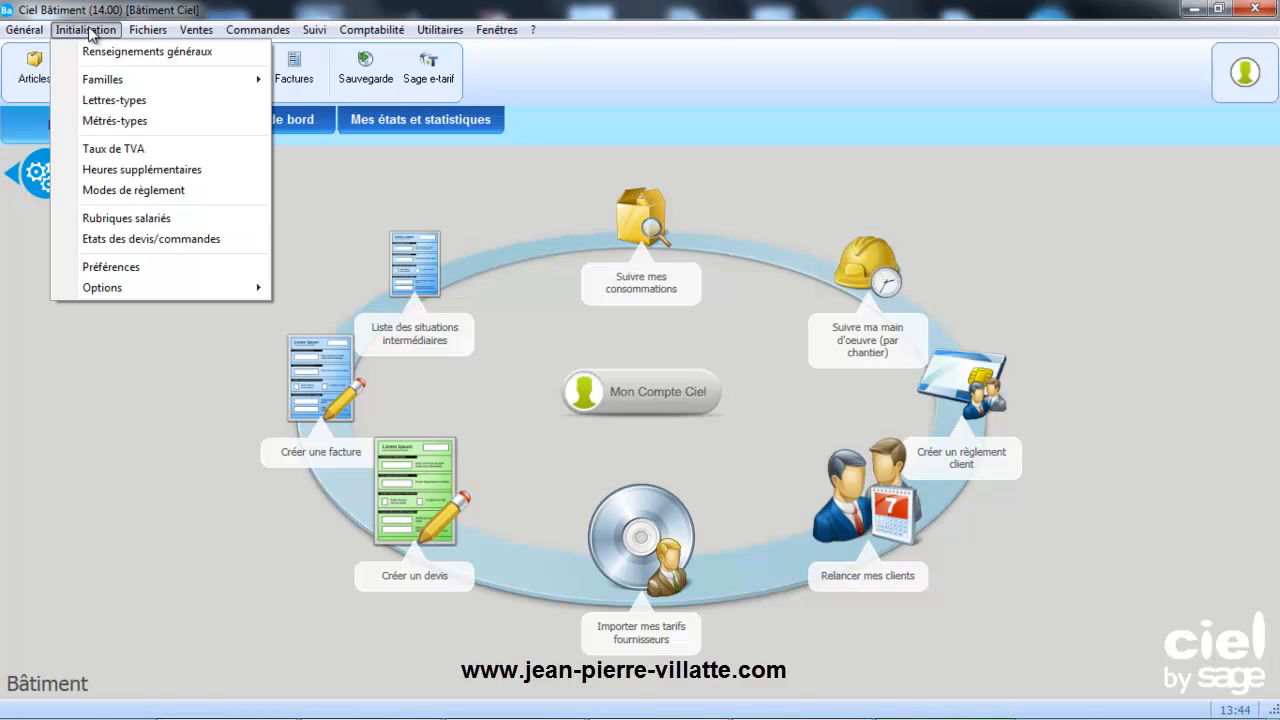
pyautogui.click(101, 170)
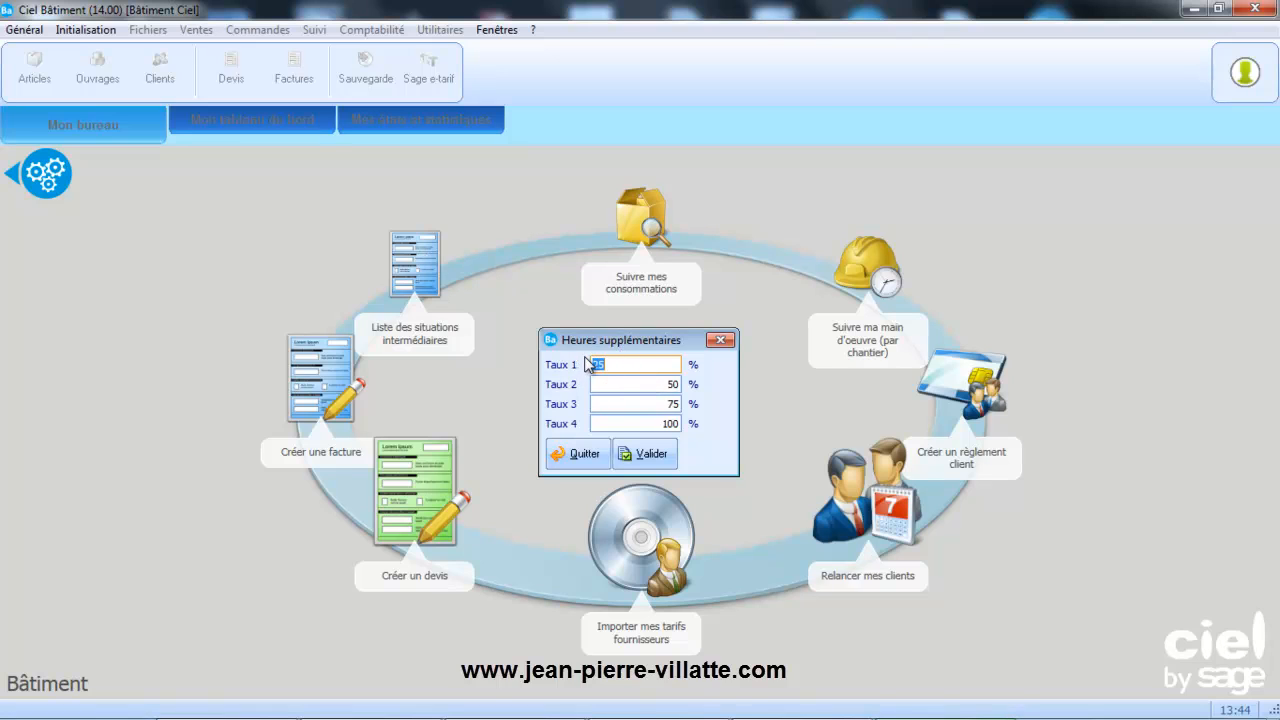
pyautogui.click(585, 456)
# Step: Open the VAT rates table, decline the VAT assistant, and choose Encaissements/Décaissements as the VAT declaration basis
pyautogui.click(102, 32)
pyautogui.click(111, 148)
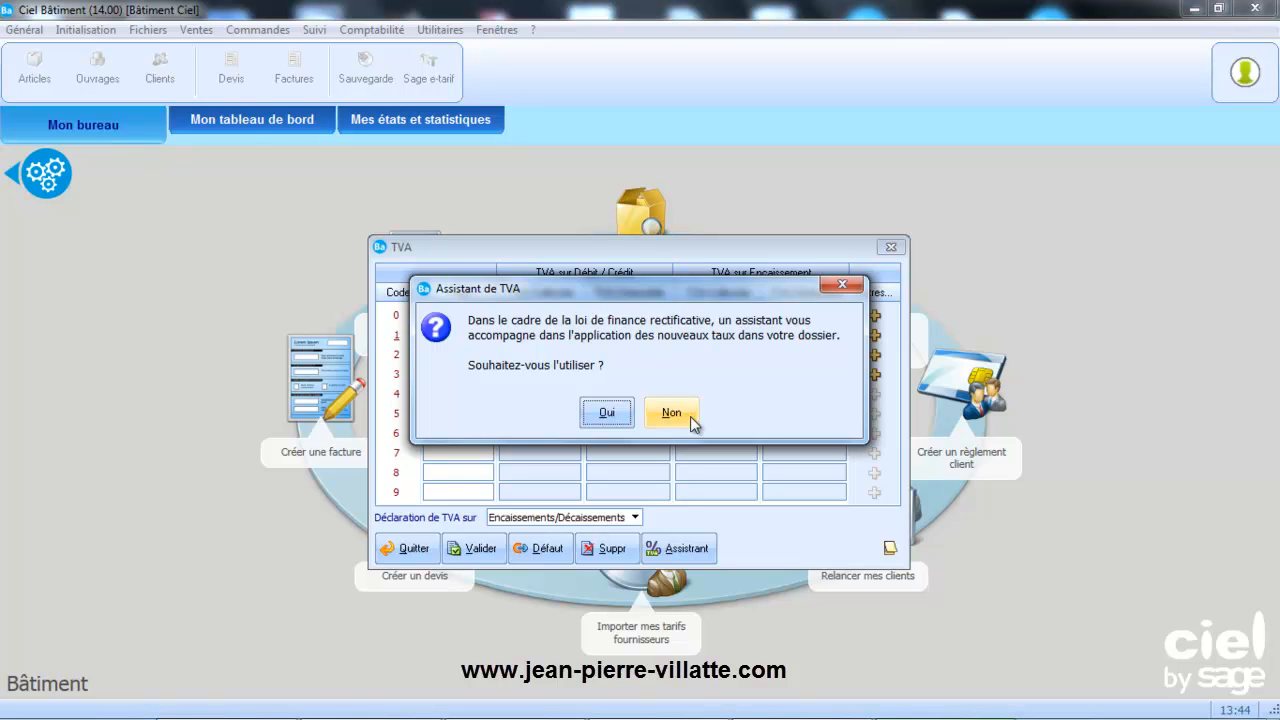
pyautogui.click(672, 412)
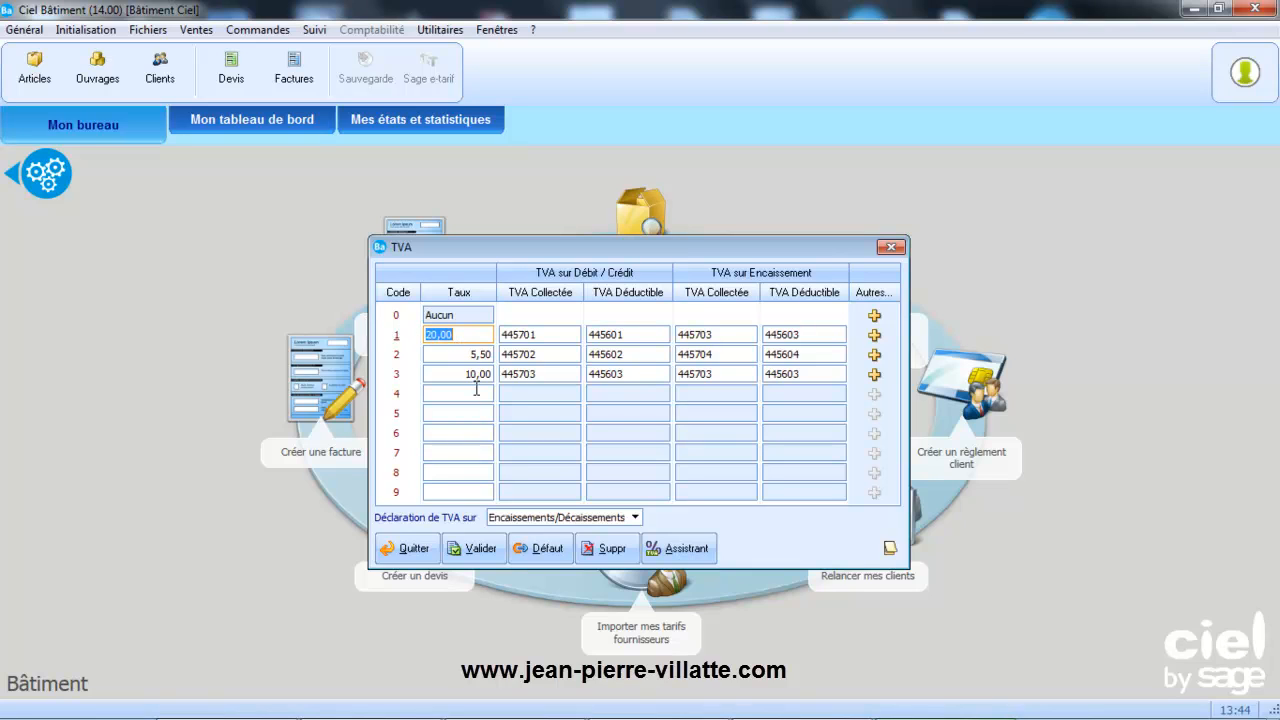
pyautogui.click(474, 335)
pyautogui.click(634, 518)
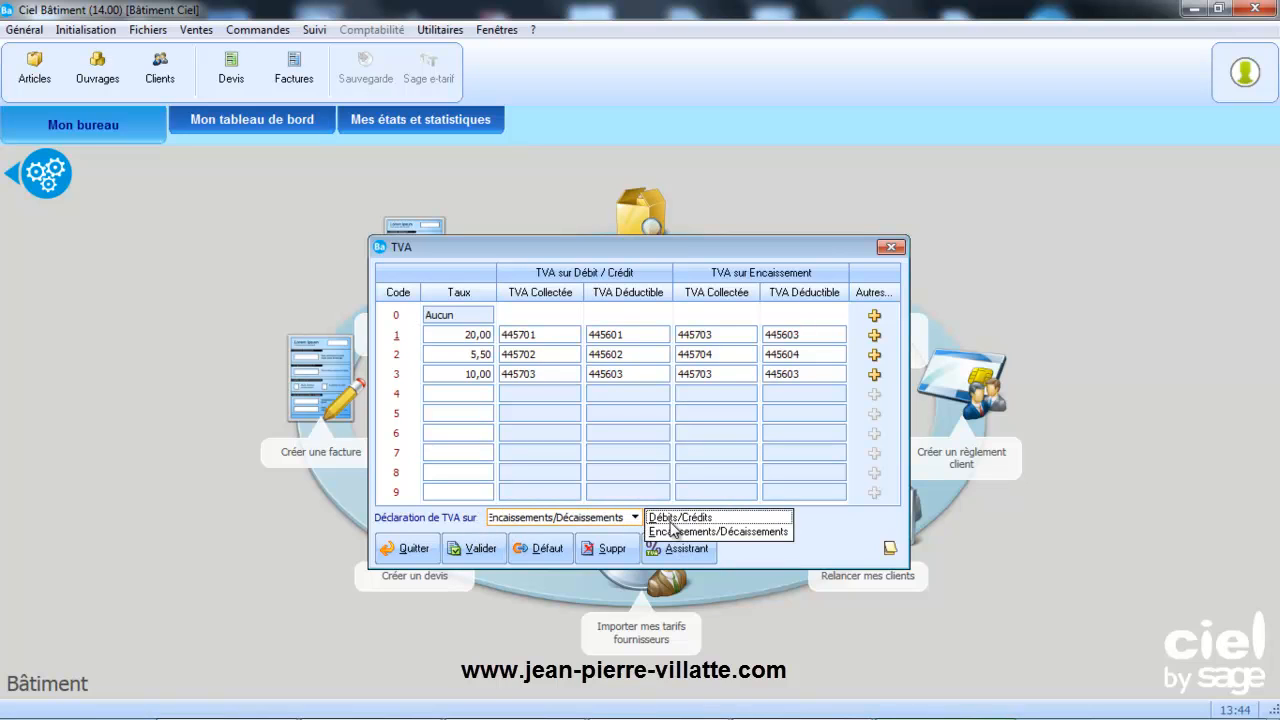
pyautogui.click(668, 531)
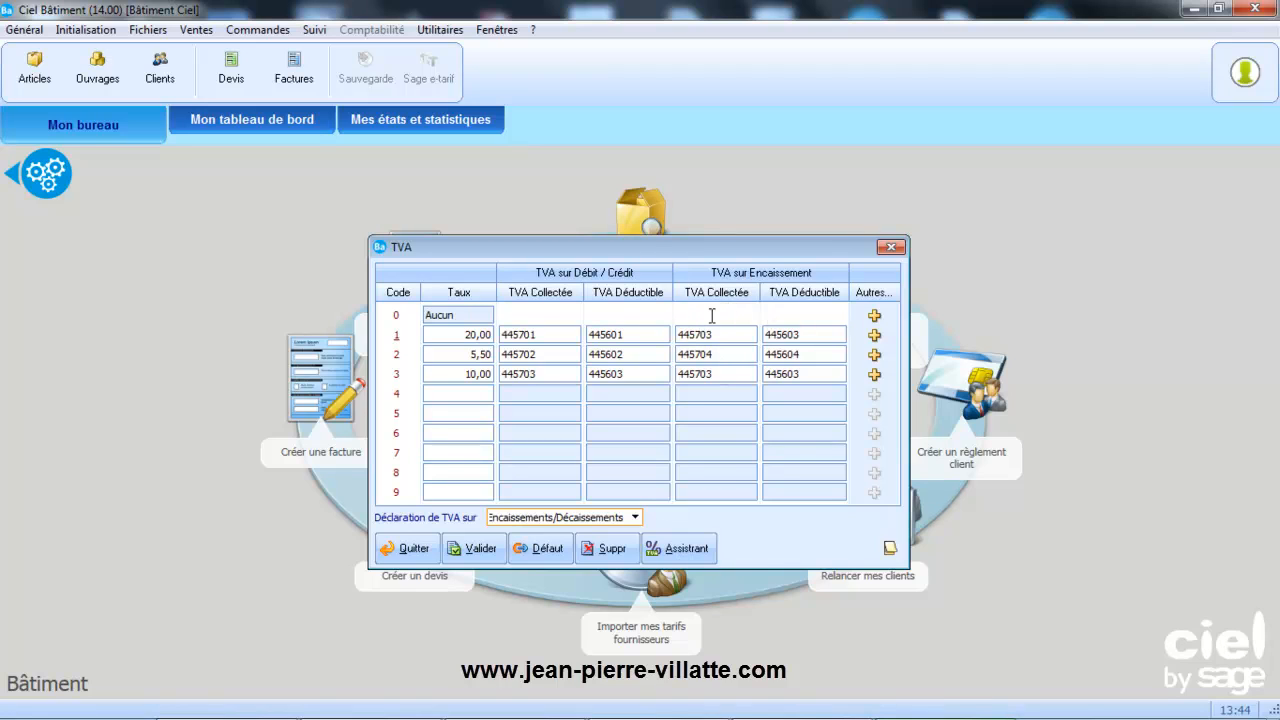
# Step: Examine the collected and deductible accounts under TVA sur Encaissement for the 20% rate
pyautogui.click(740, 335)
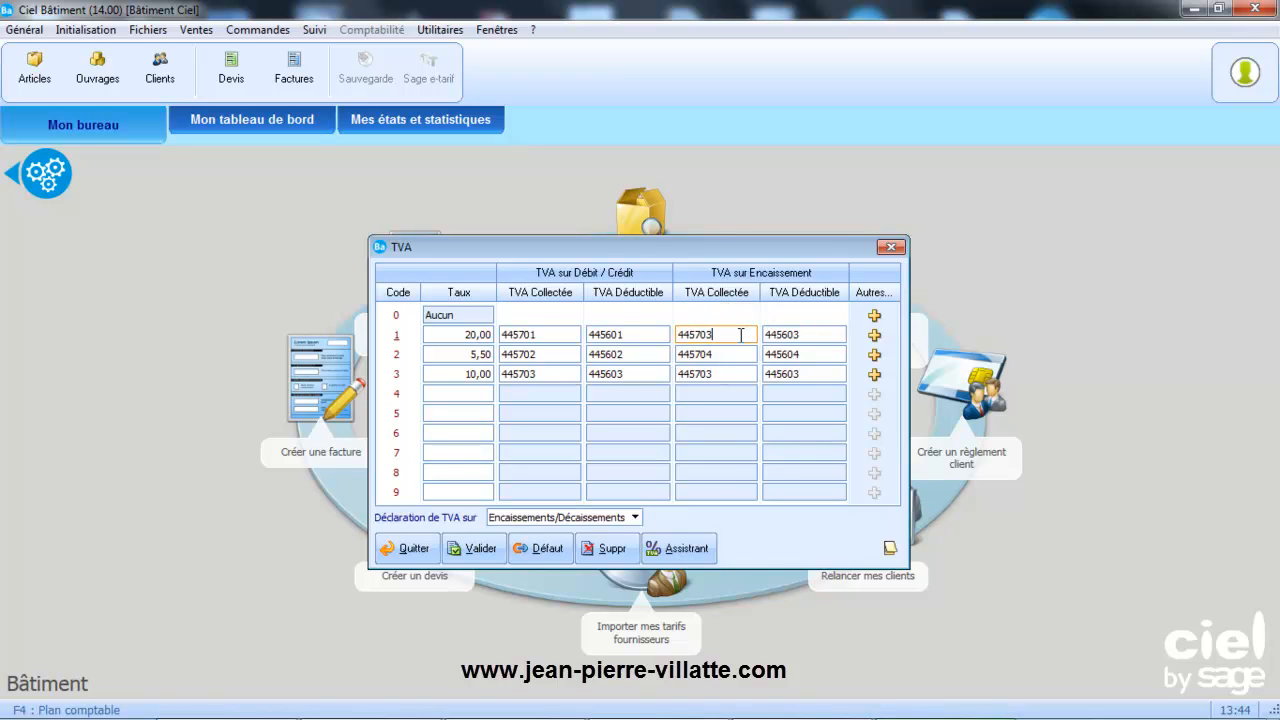
pyautogui.doubleClick(740, 335)
pyautogui.click(828, 339)
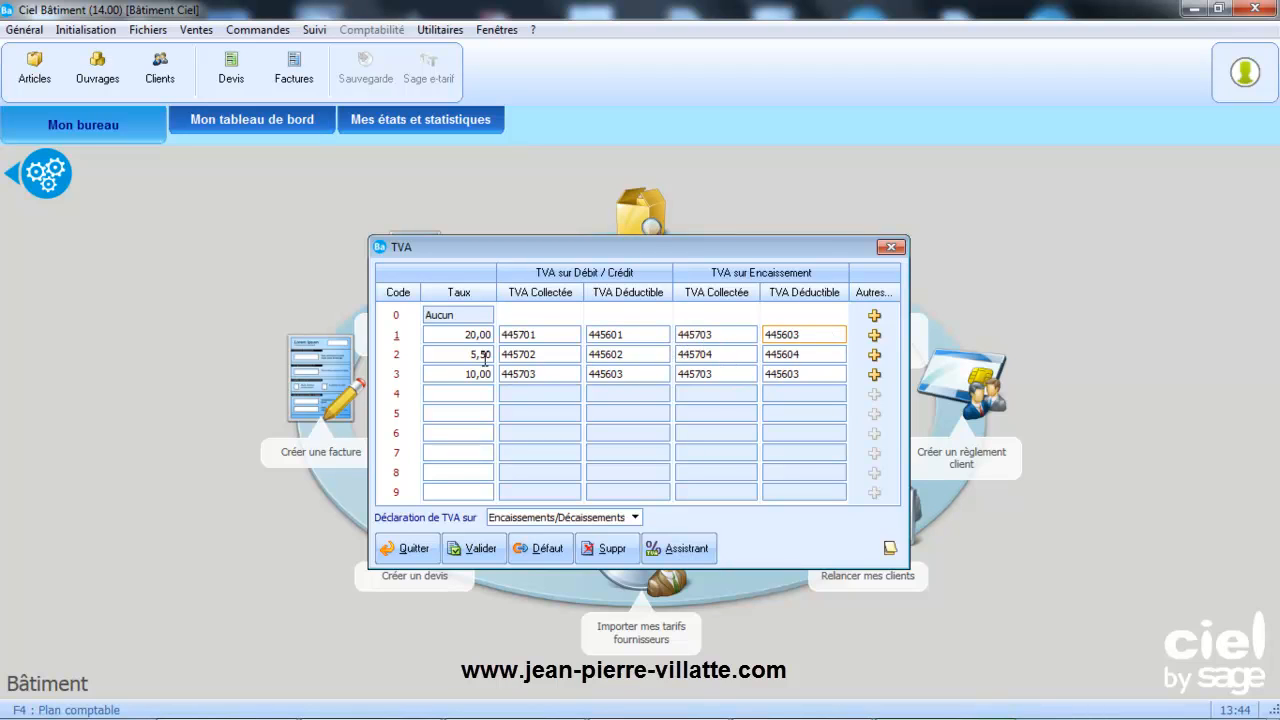
# Step: Add a 7% VAT rate under code 4 and check its collected VAT accounts
pyautogui.click(489, 397)
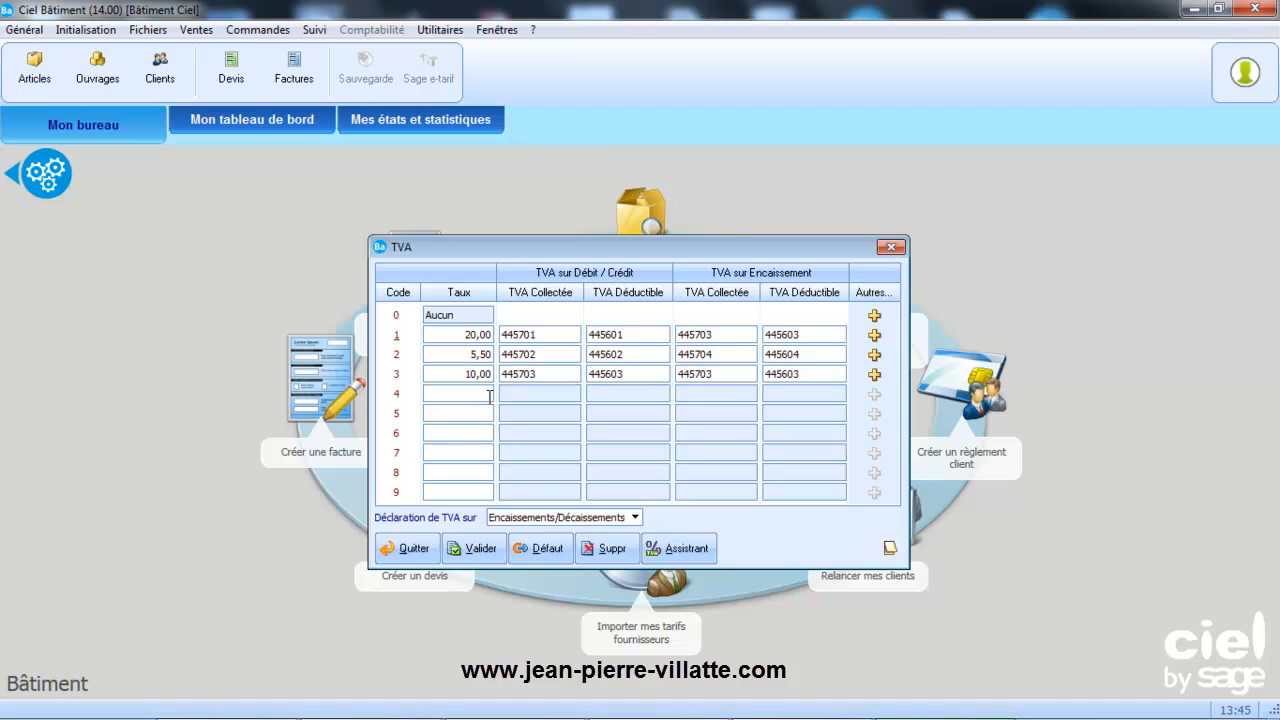
pyautogui.click(489, 397)
pyautogui.write('7')
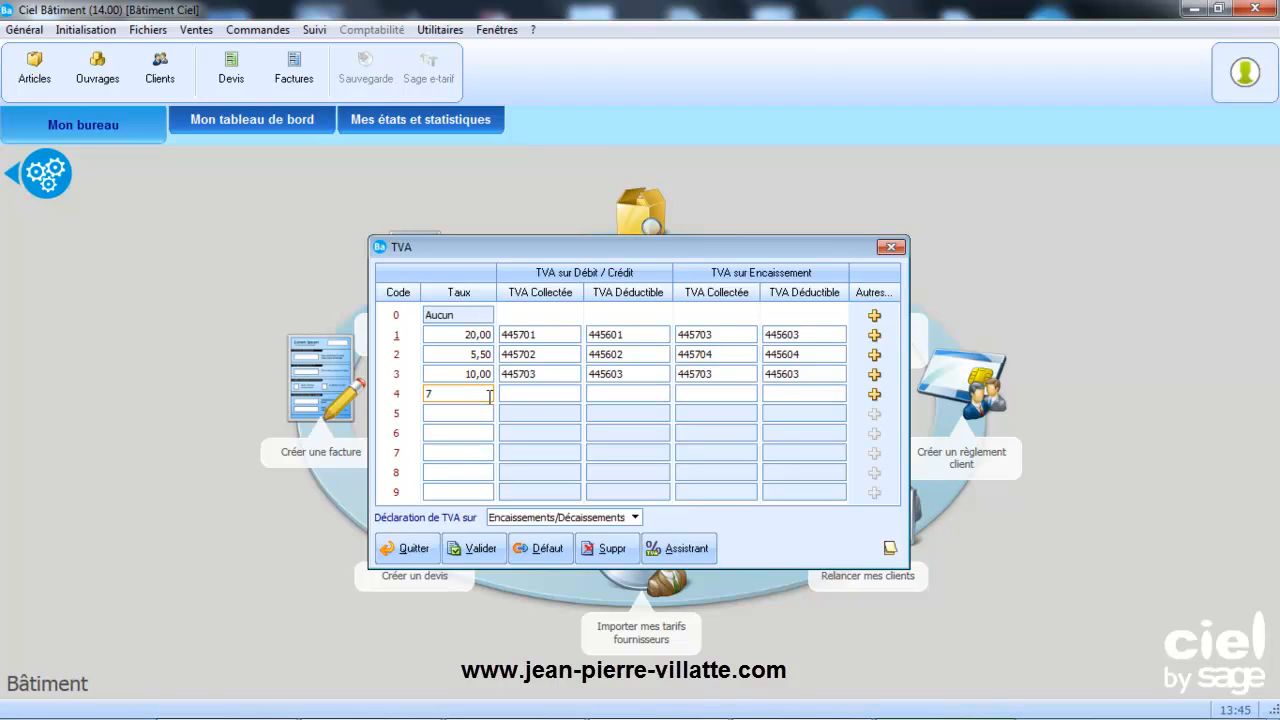
pyautogui.press('Tab')
pyautogui.click(559, 395)
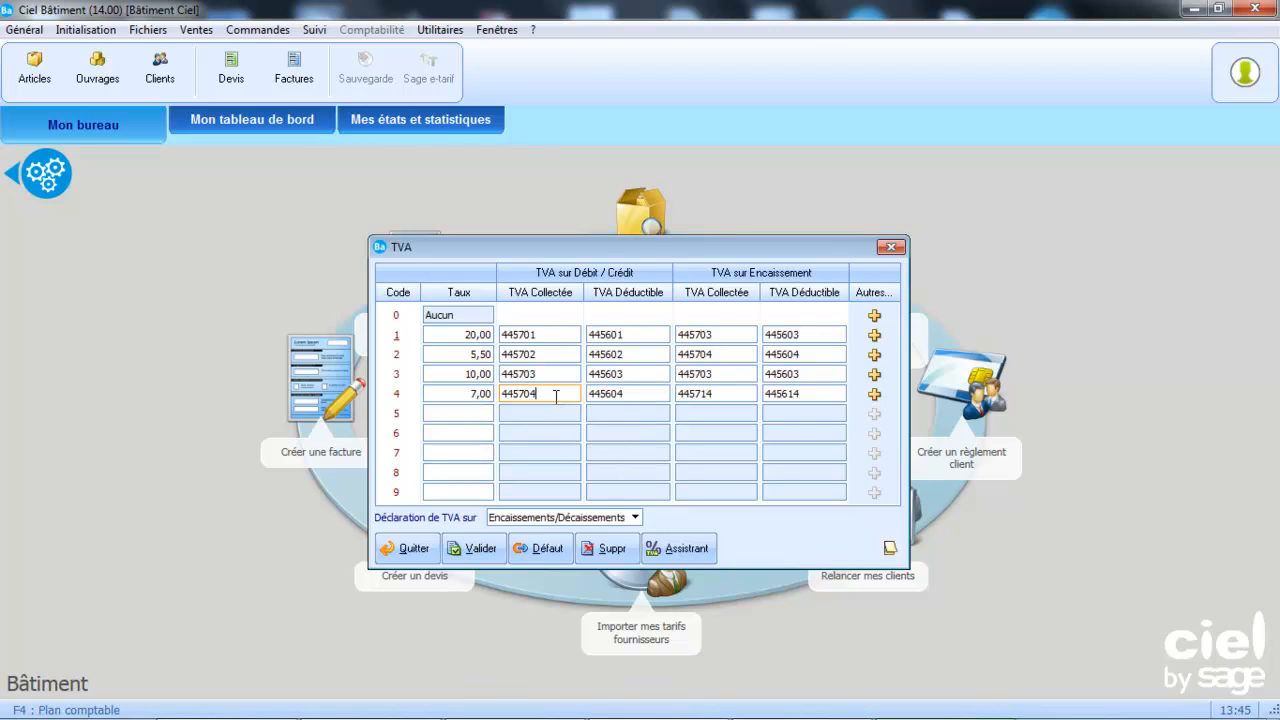
pyautogui.click(724, 391)
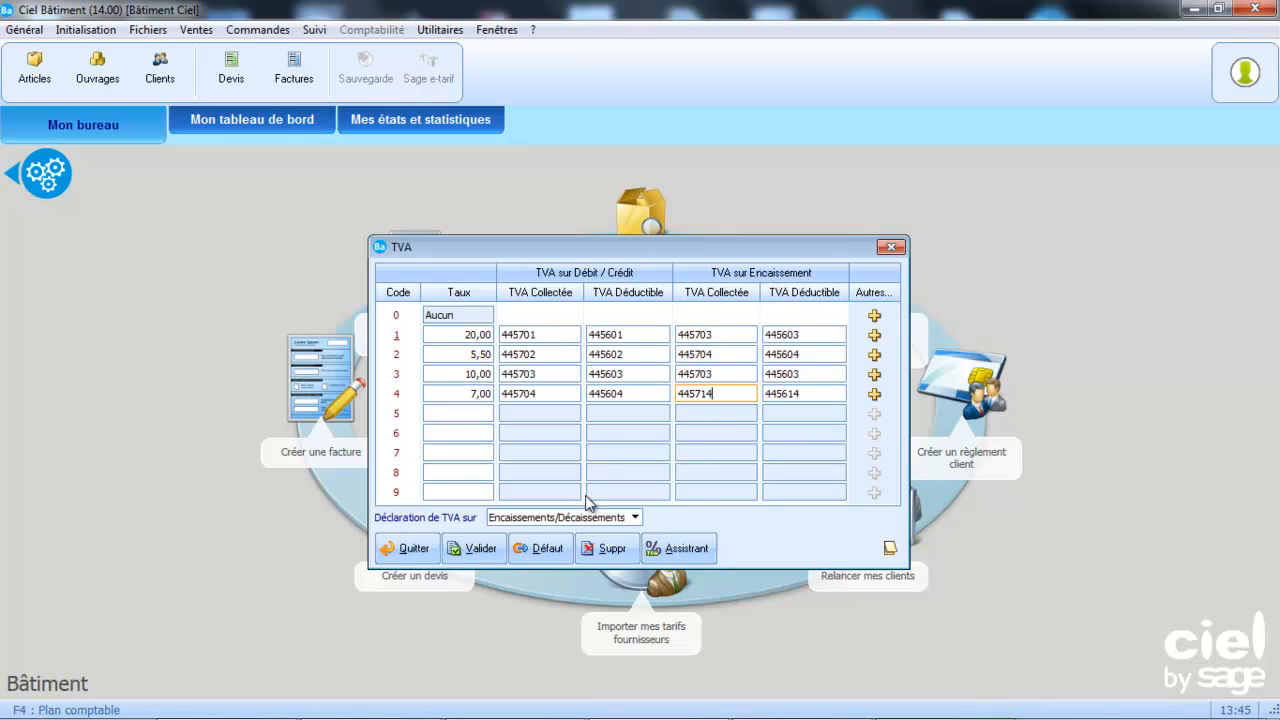
# Step: In the VAT rate change assistant, check for Vente documents from 01/11/13 with 7% VAT detection, and close the assistant
pyautogui.click(676, 548)
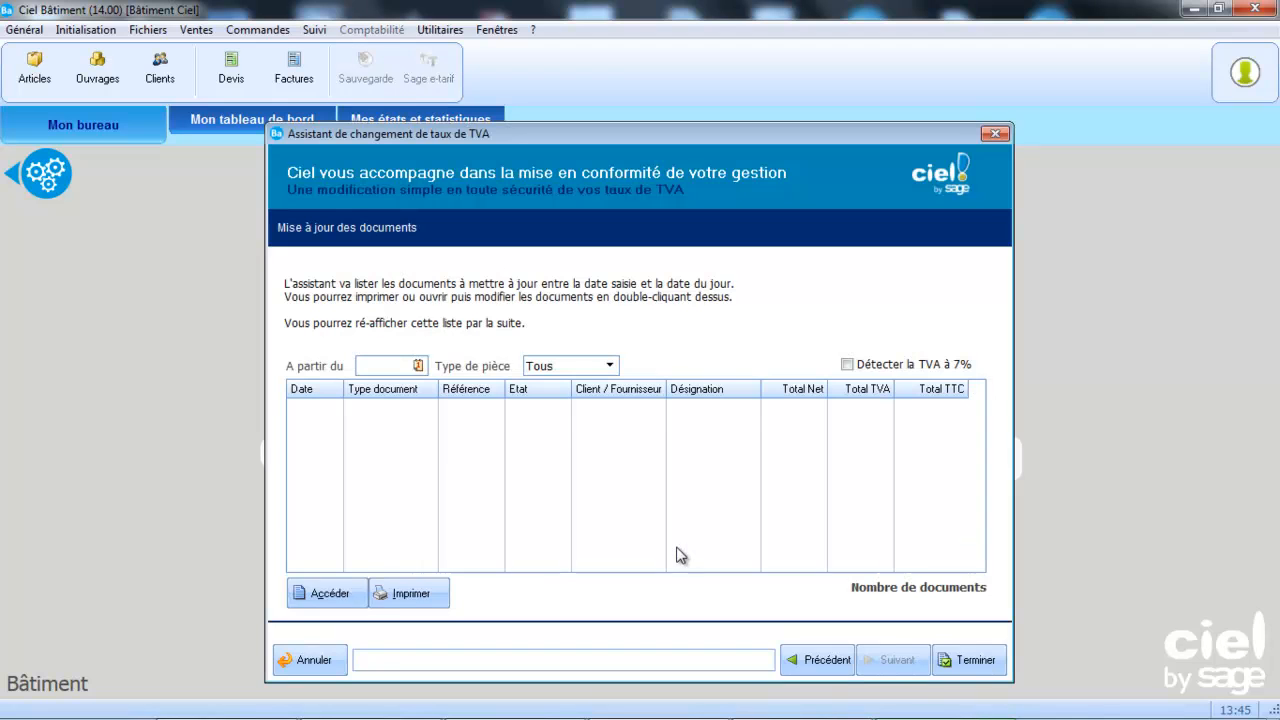
pyautogui.click(418, 366)
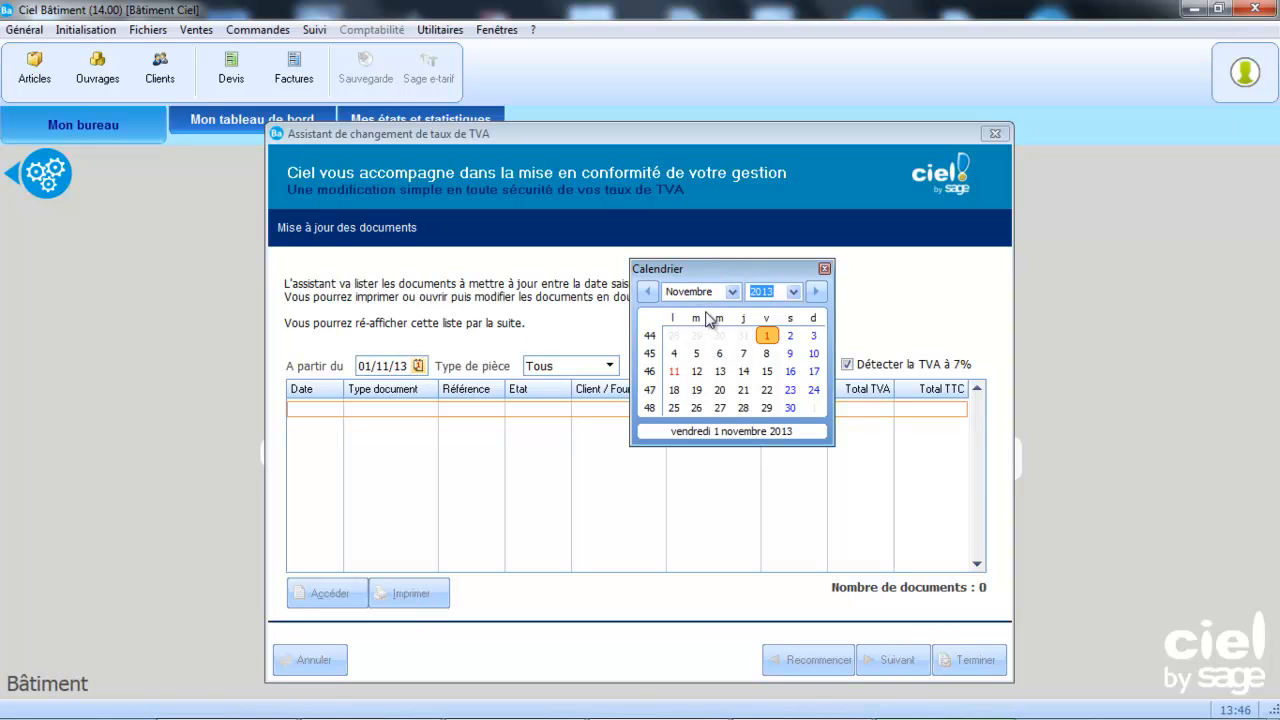
pyautogui.click(825, 269)
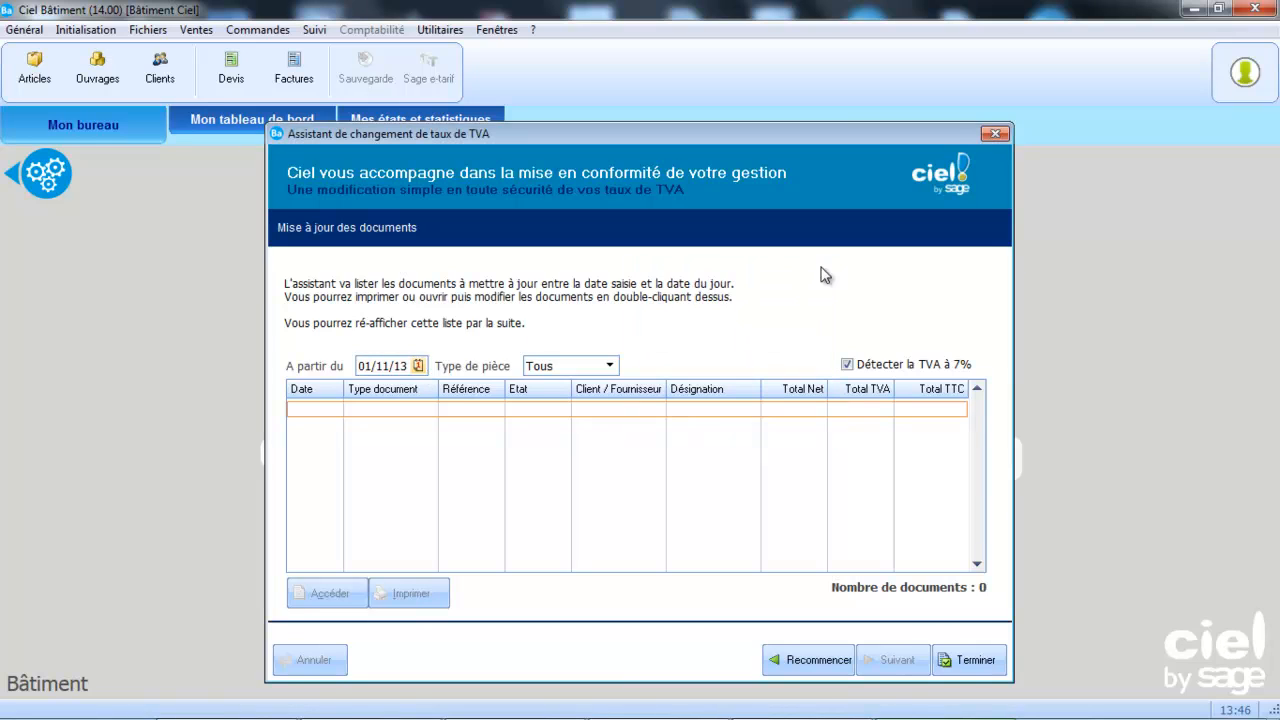
pyautogui.click(610, 367)
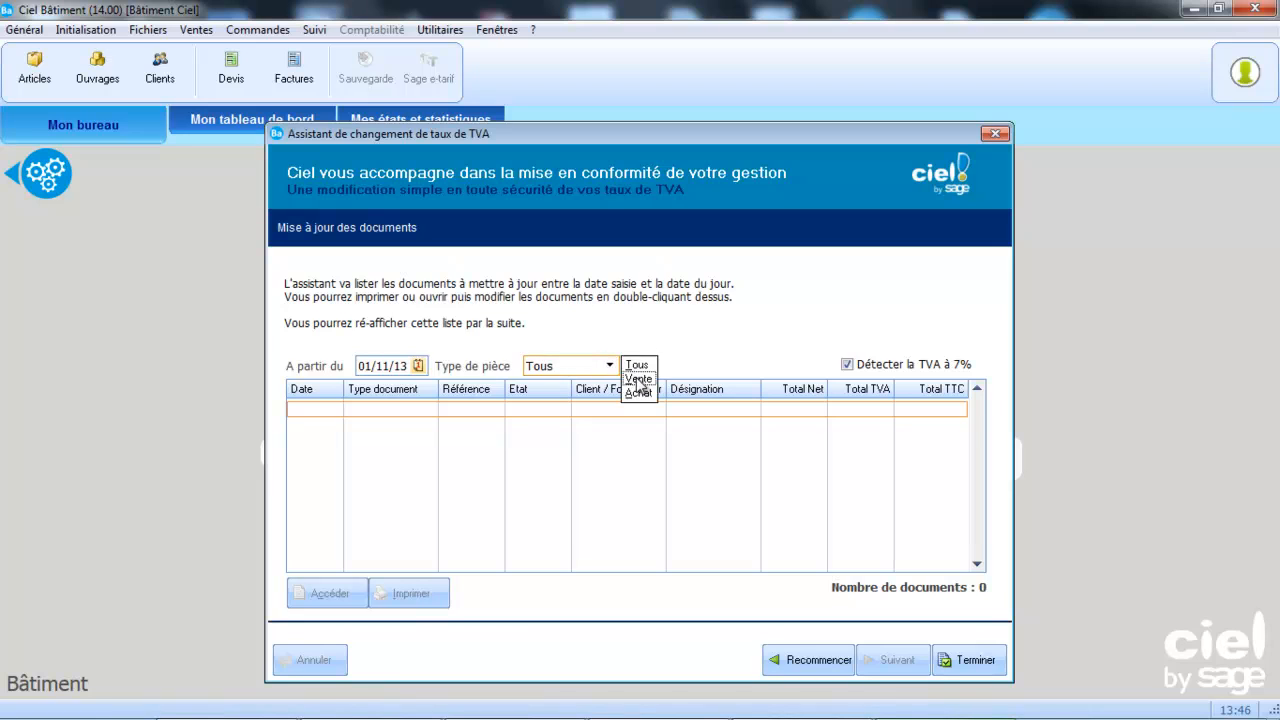
pyautogui.click(638, 379)
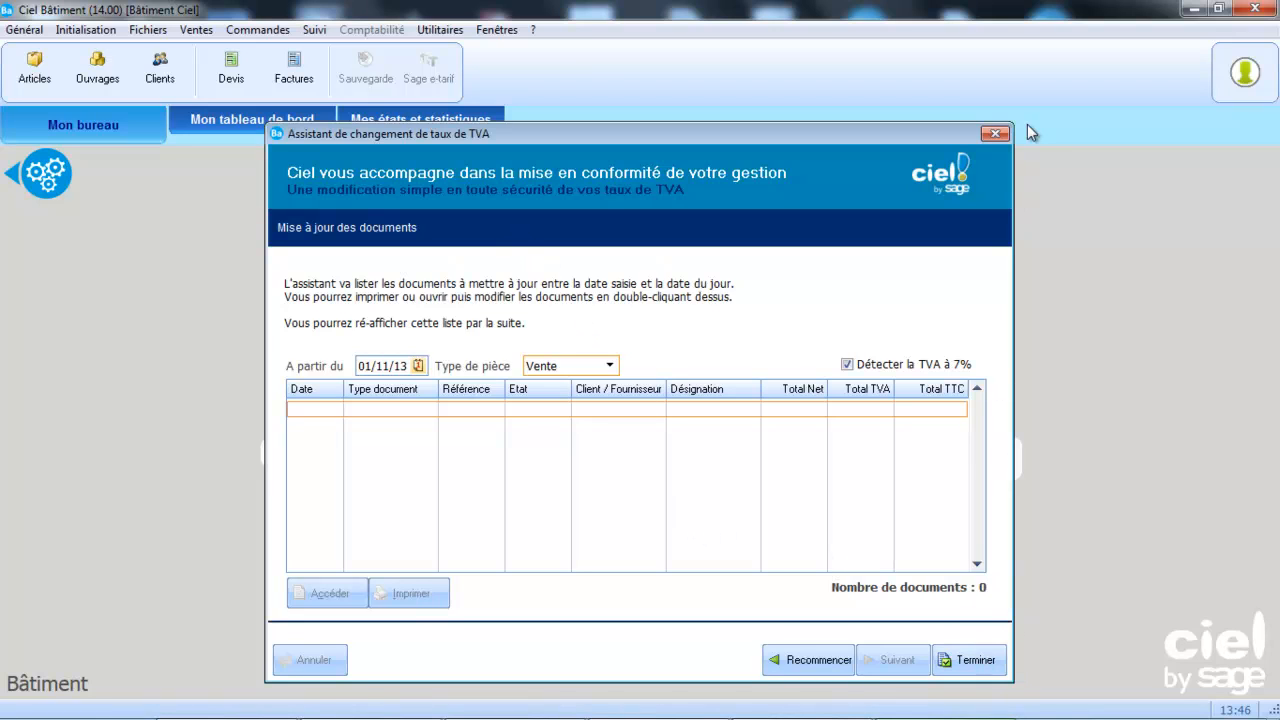
pyautogui.click(995, 134)
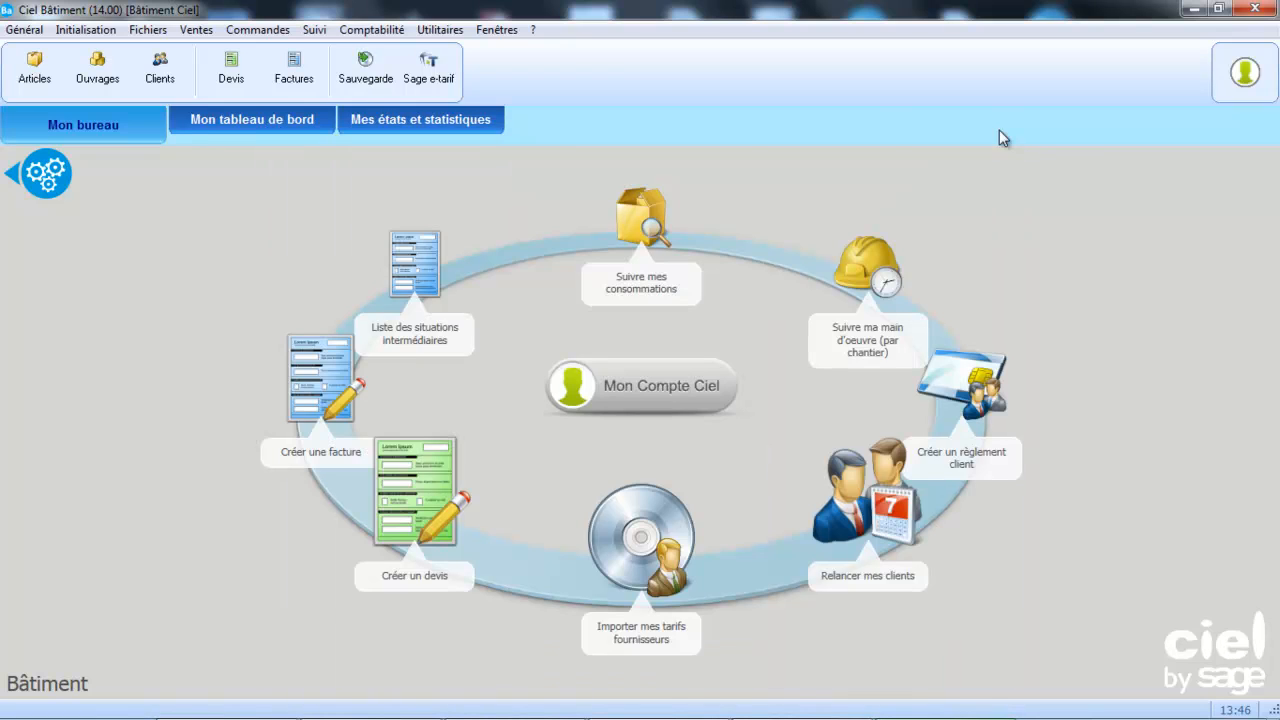
# Step: Review the article families list and the blank family creation form, and close both without creating a family
pyautogui.click(98, 30)
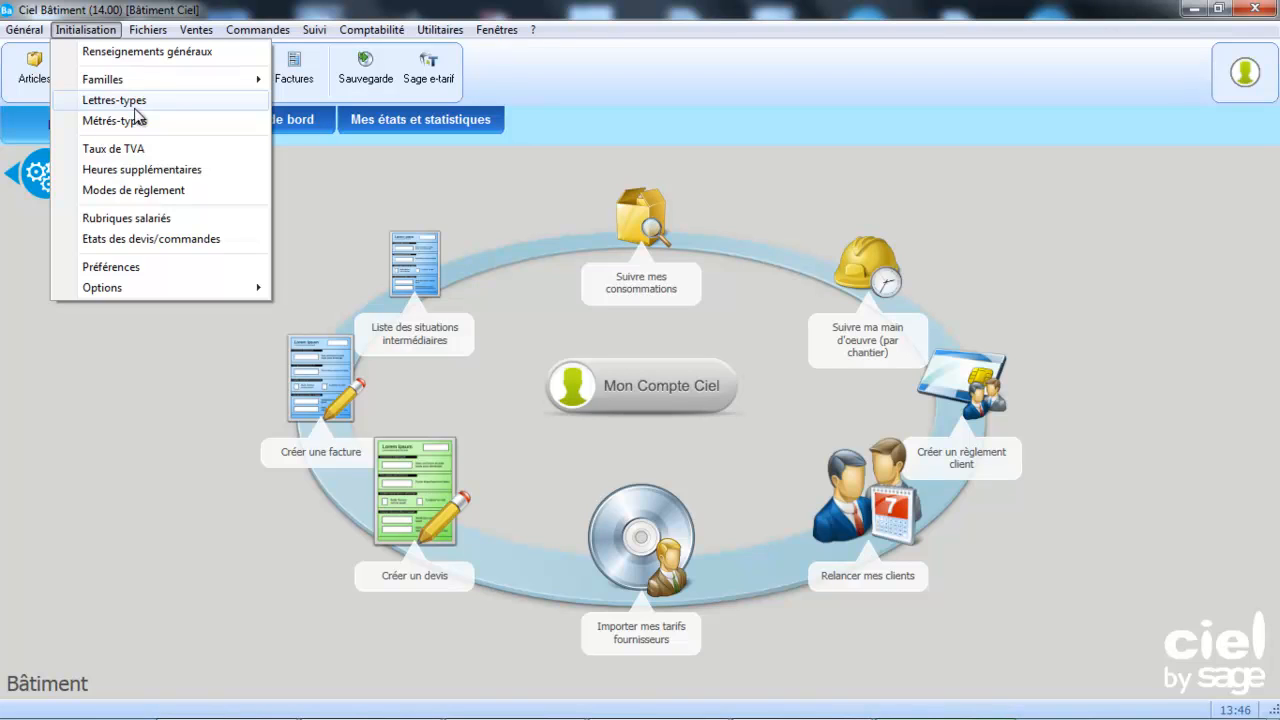
pyautogui.moveTo(158, 84)
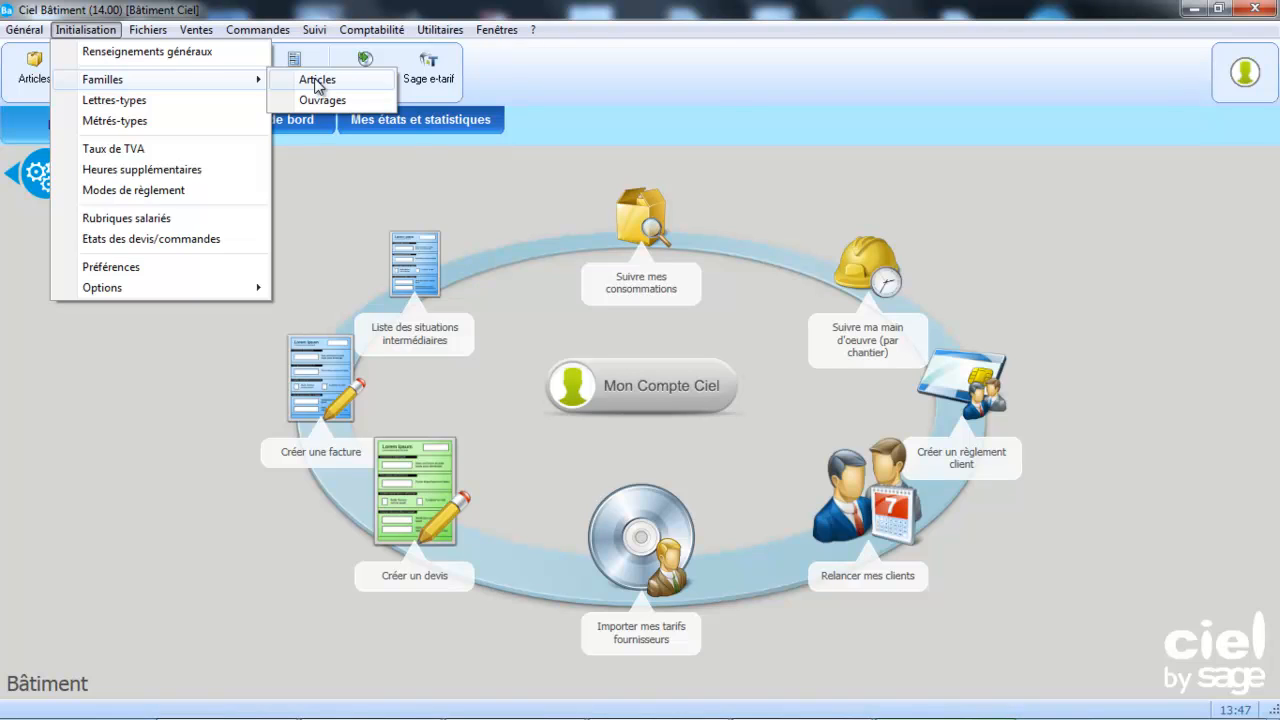
pyautogui.click(316, 82)
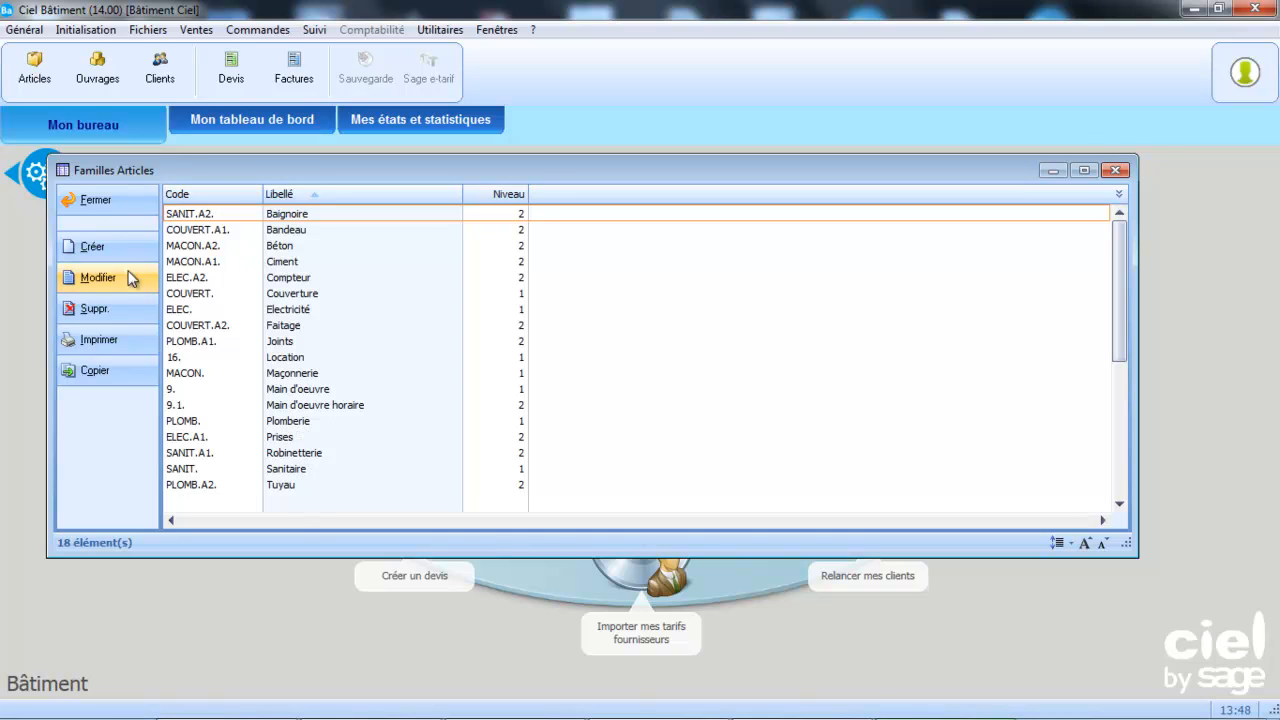
pyautogui.click(119, 252)
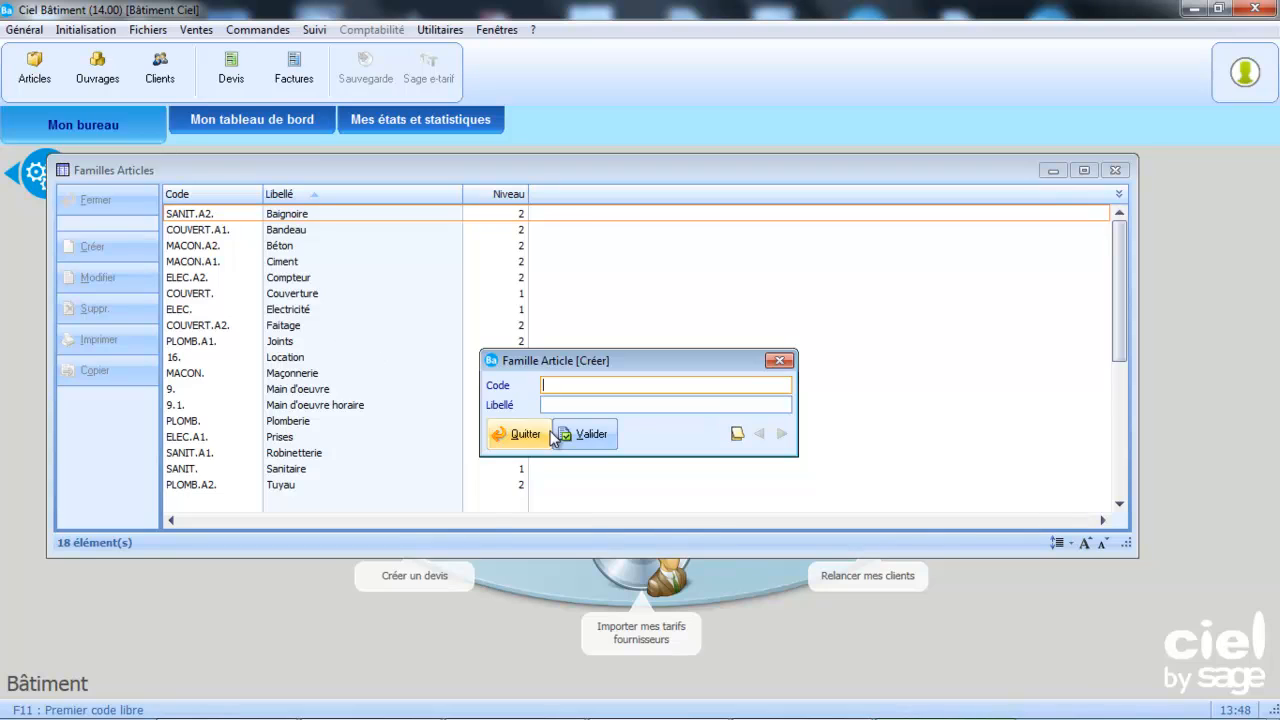
pyautogui.click(779, 361)
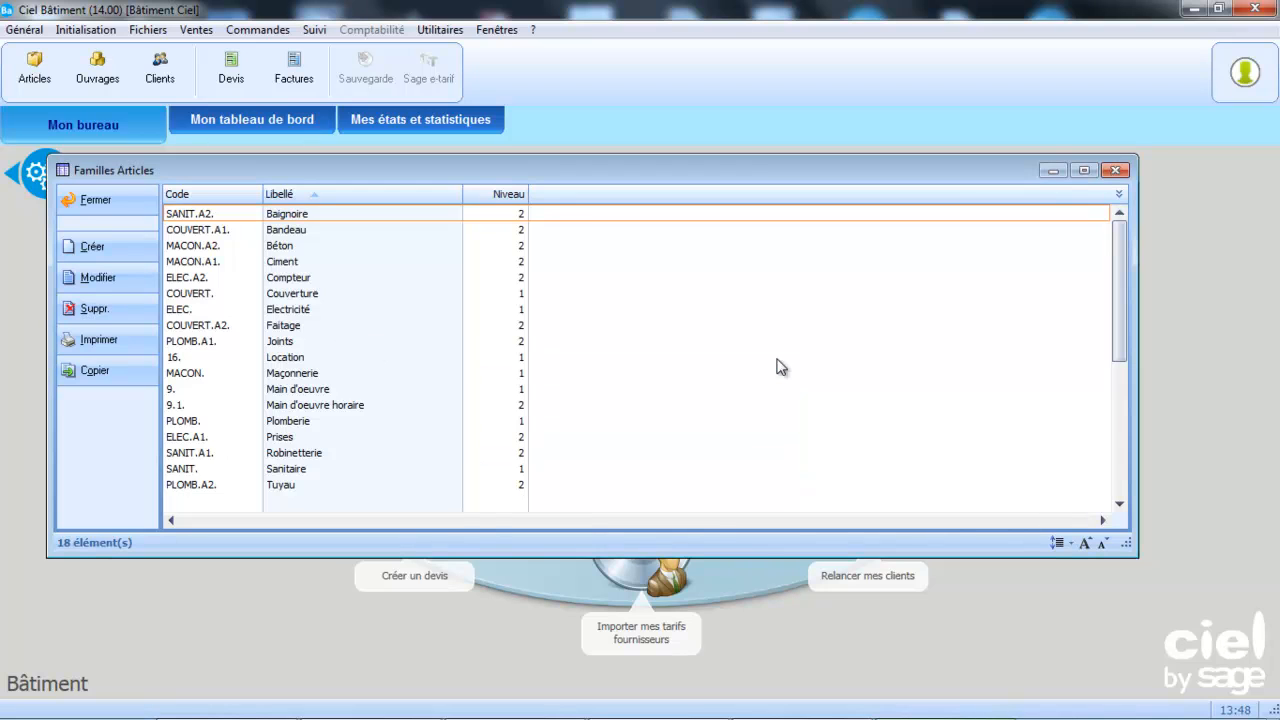
pyautogui.click(1116, 171)
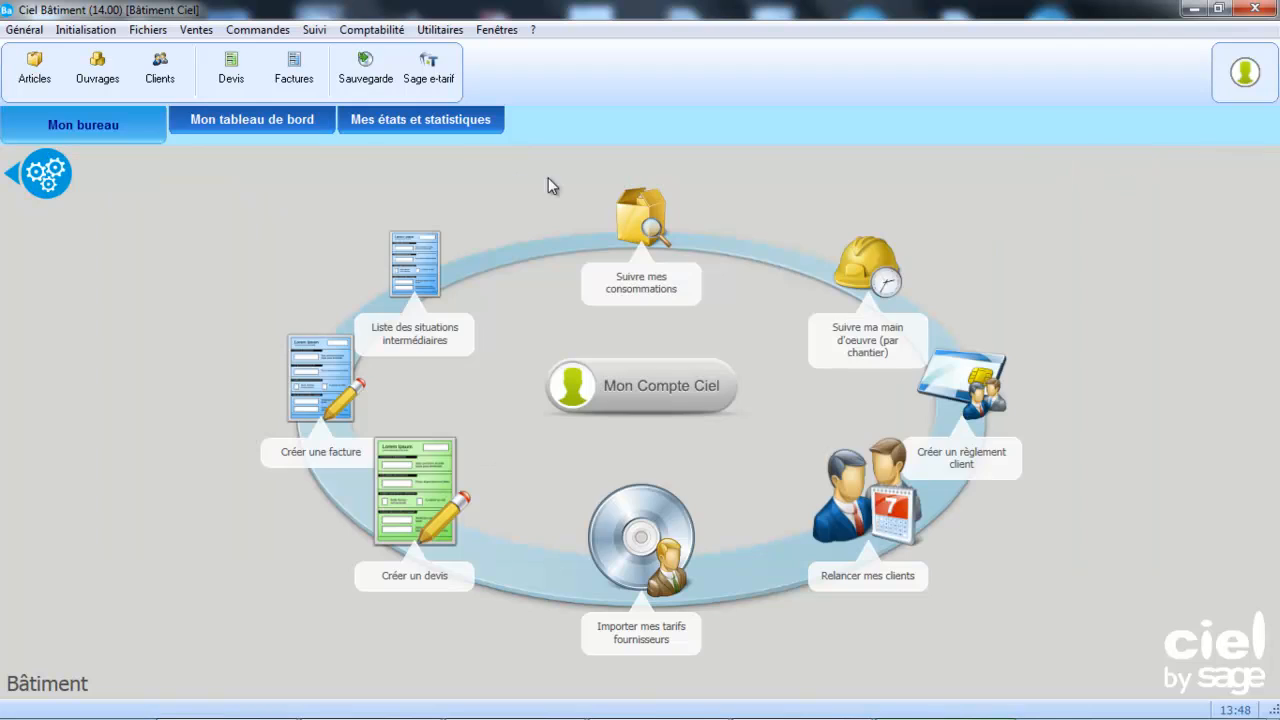
# Step: Open the Ouvrages families to review them
pyautogui.click(88, 35)
pyautogui.moveTo(100, 79)
pyautogui.click(305, 100)
# Step: Review the company's contact and registration details in Renseignements généraux and close the window without changes
pyautogui.click(99, 32)
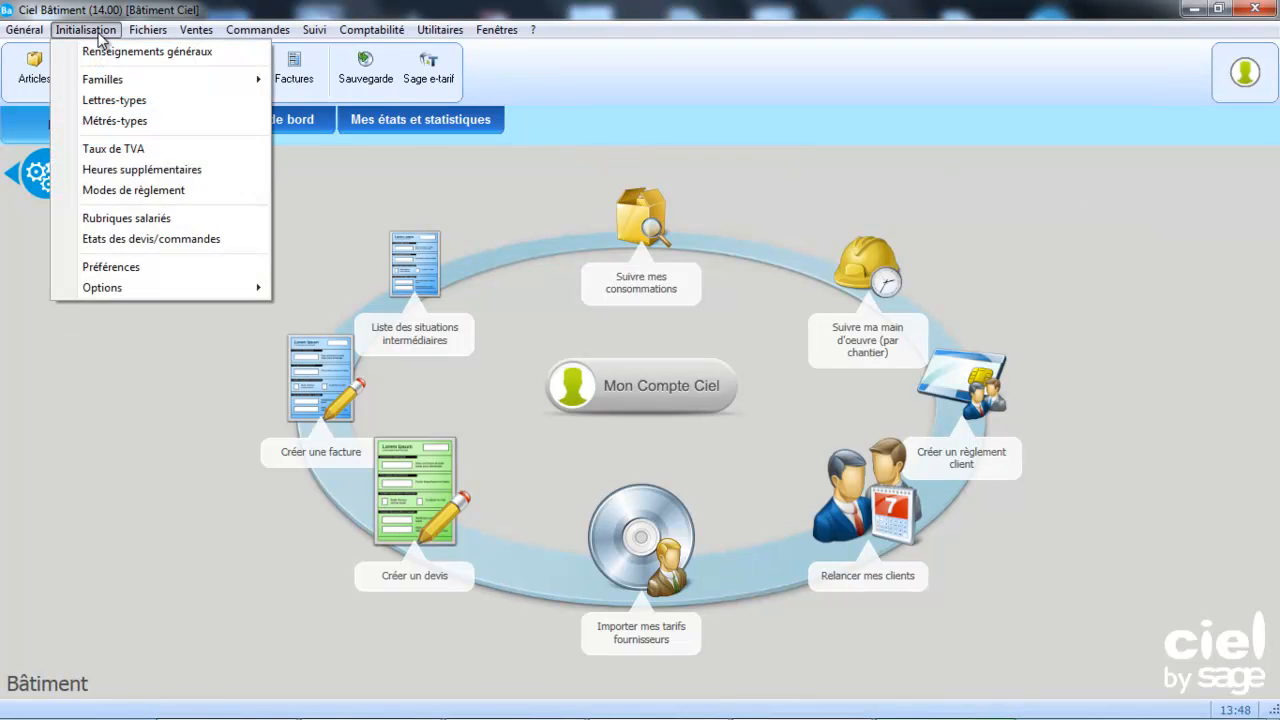
pyautogui.click(100, 51)
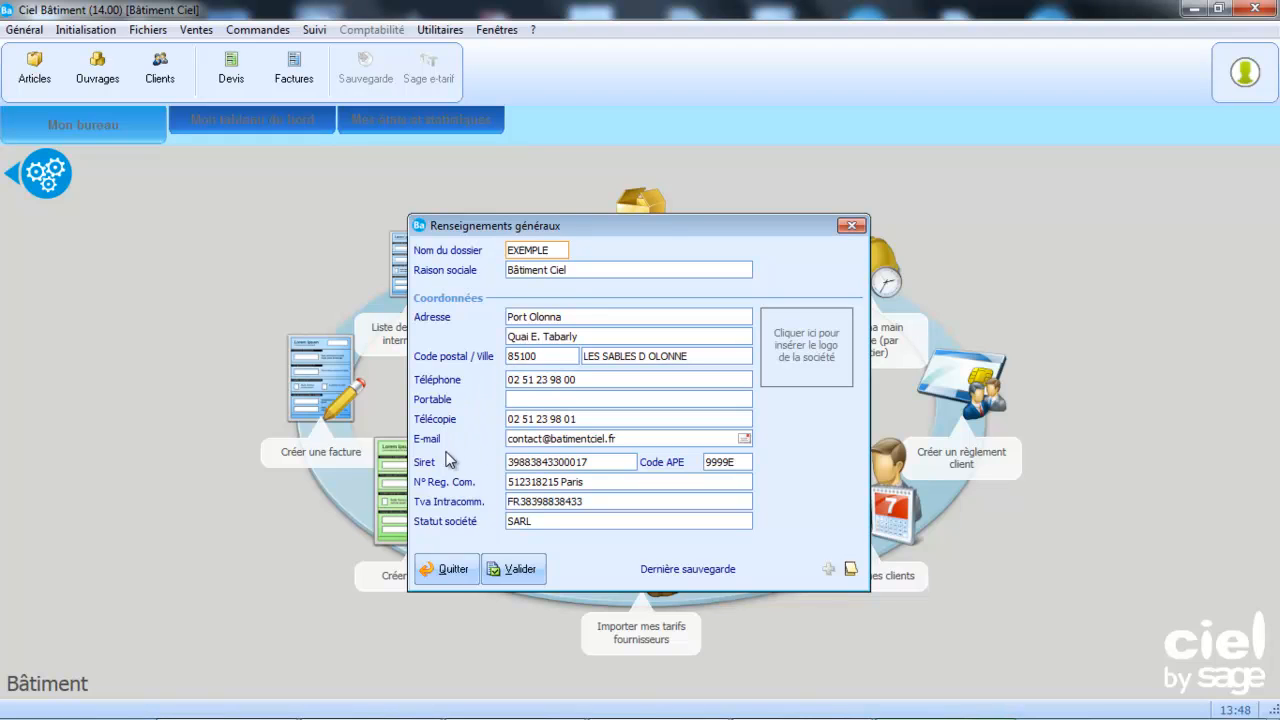
pyautogui.click(453, 569)
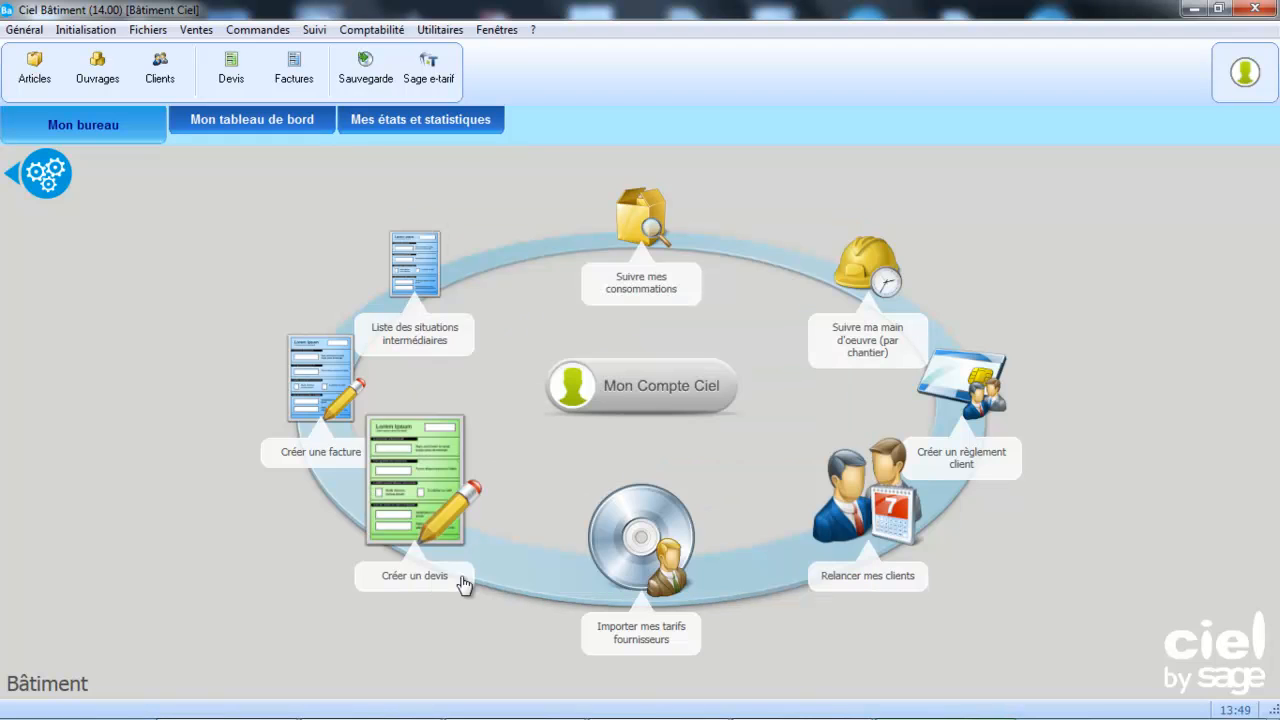
pyautogui.click(85, 30)
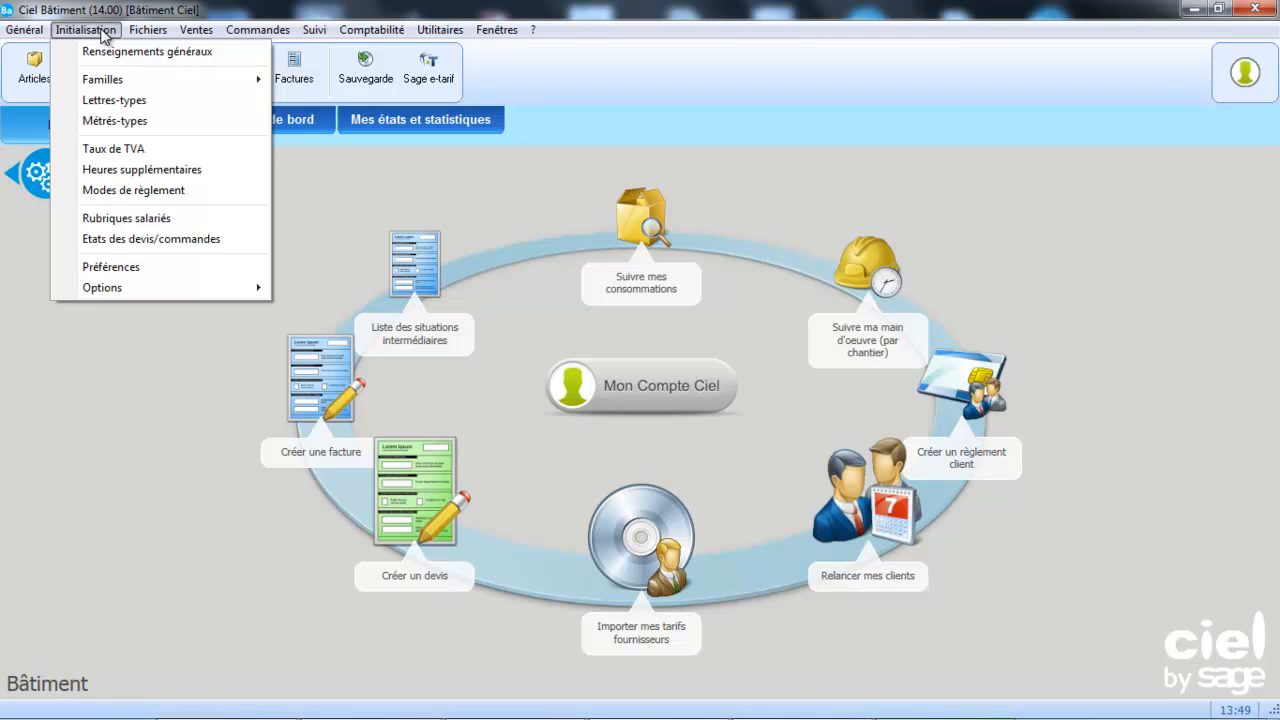
pyautogui.click(133, 31)
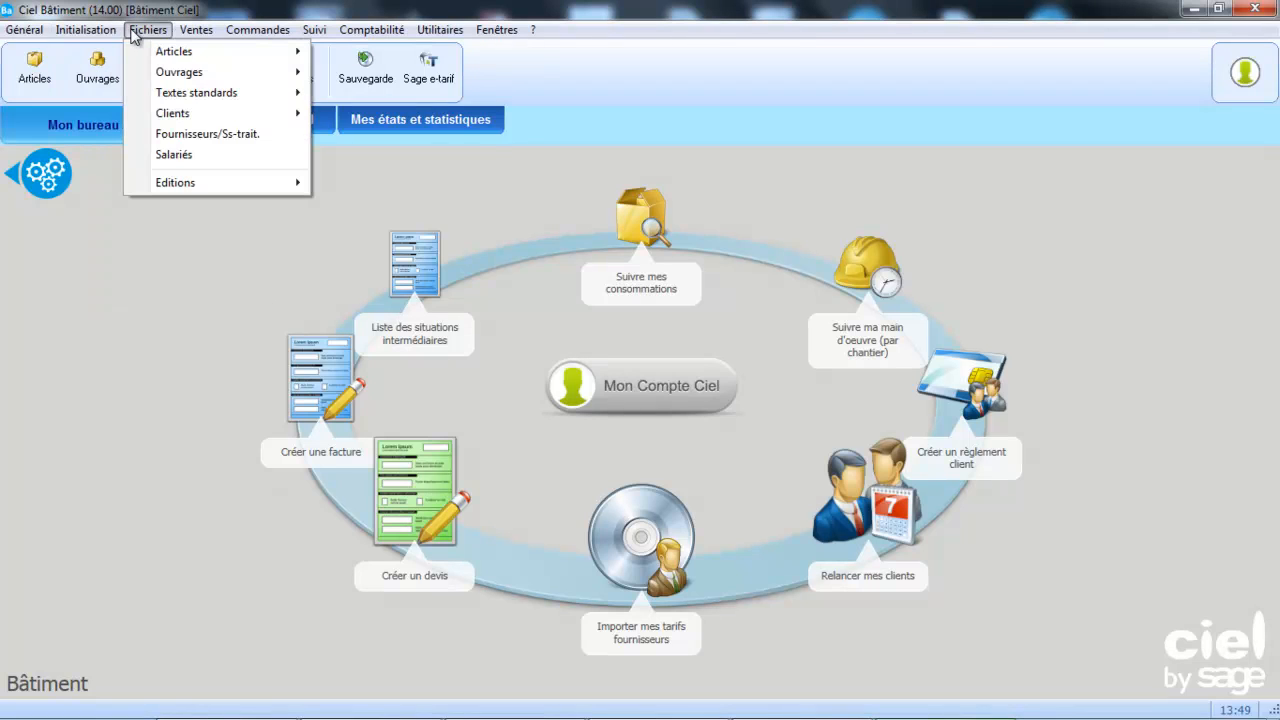